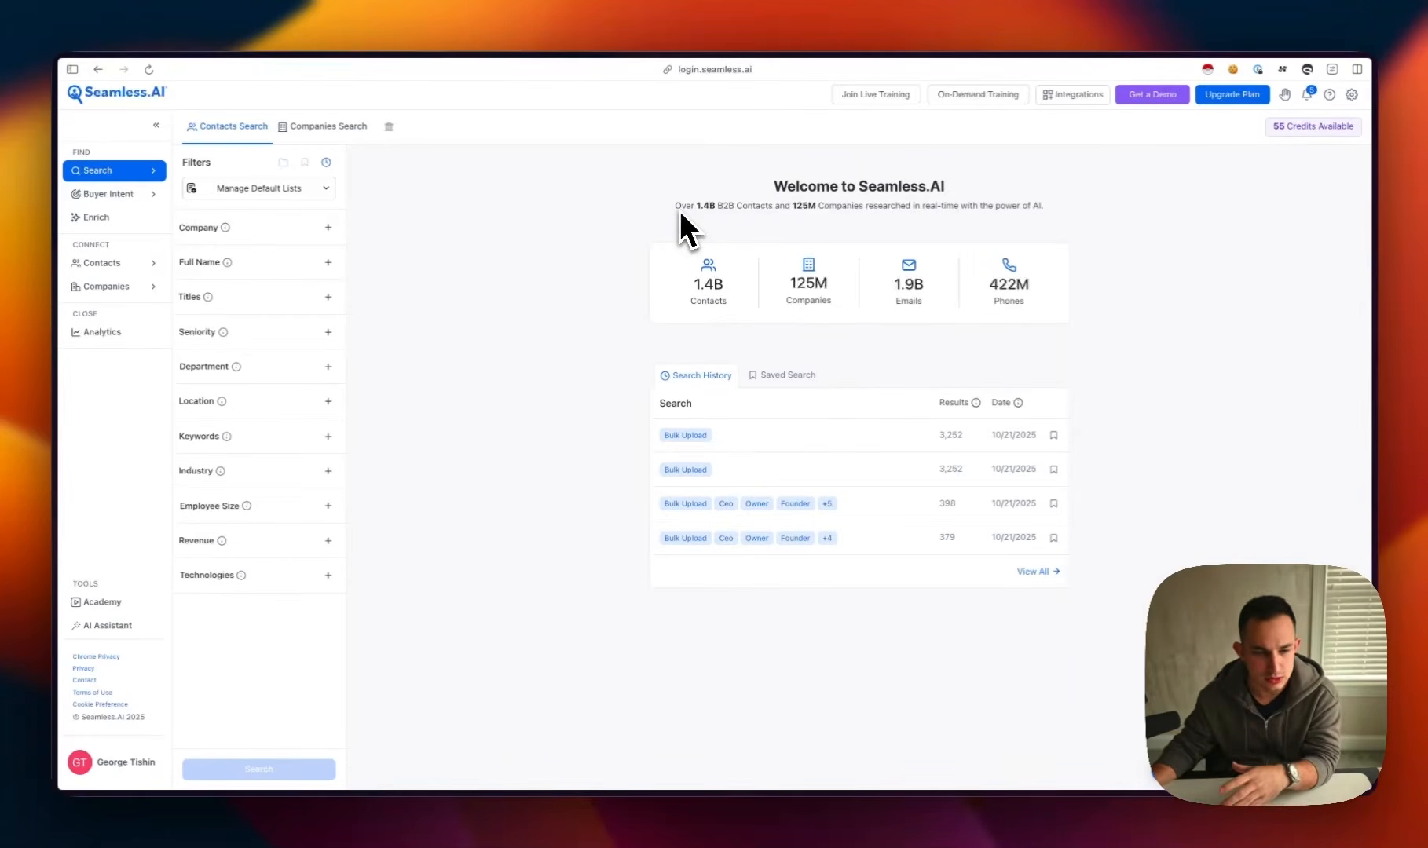
Switch to the companies search and open the industry filter's NAICS code field
left_click_drag(721, 284, 692, 290)
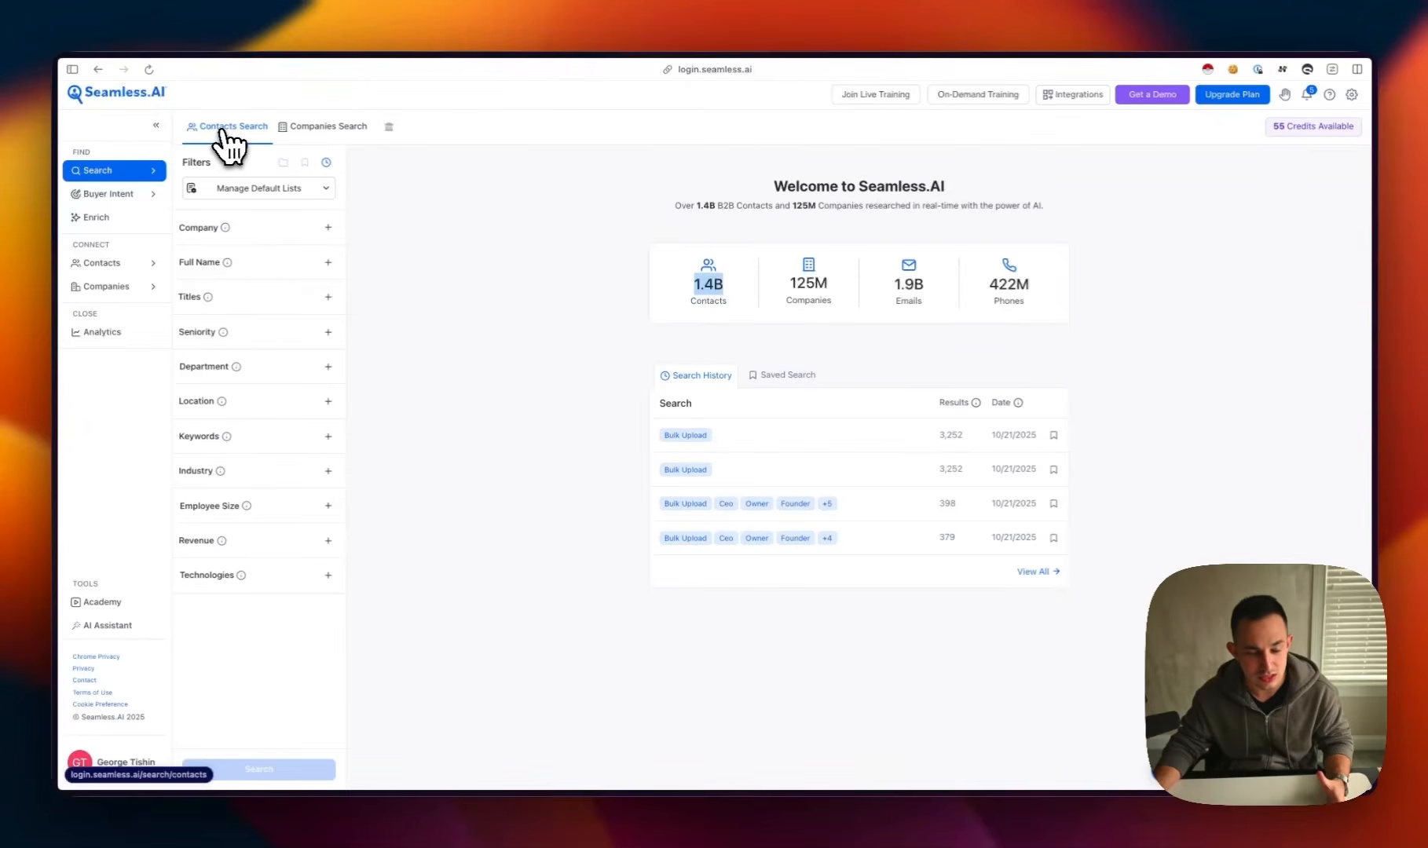
left_click(338, 127)
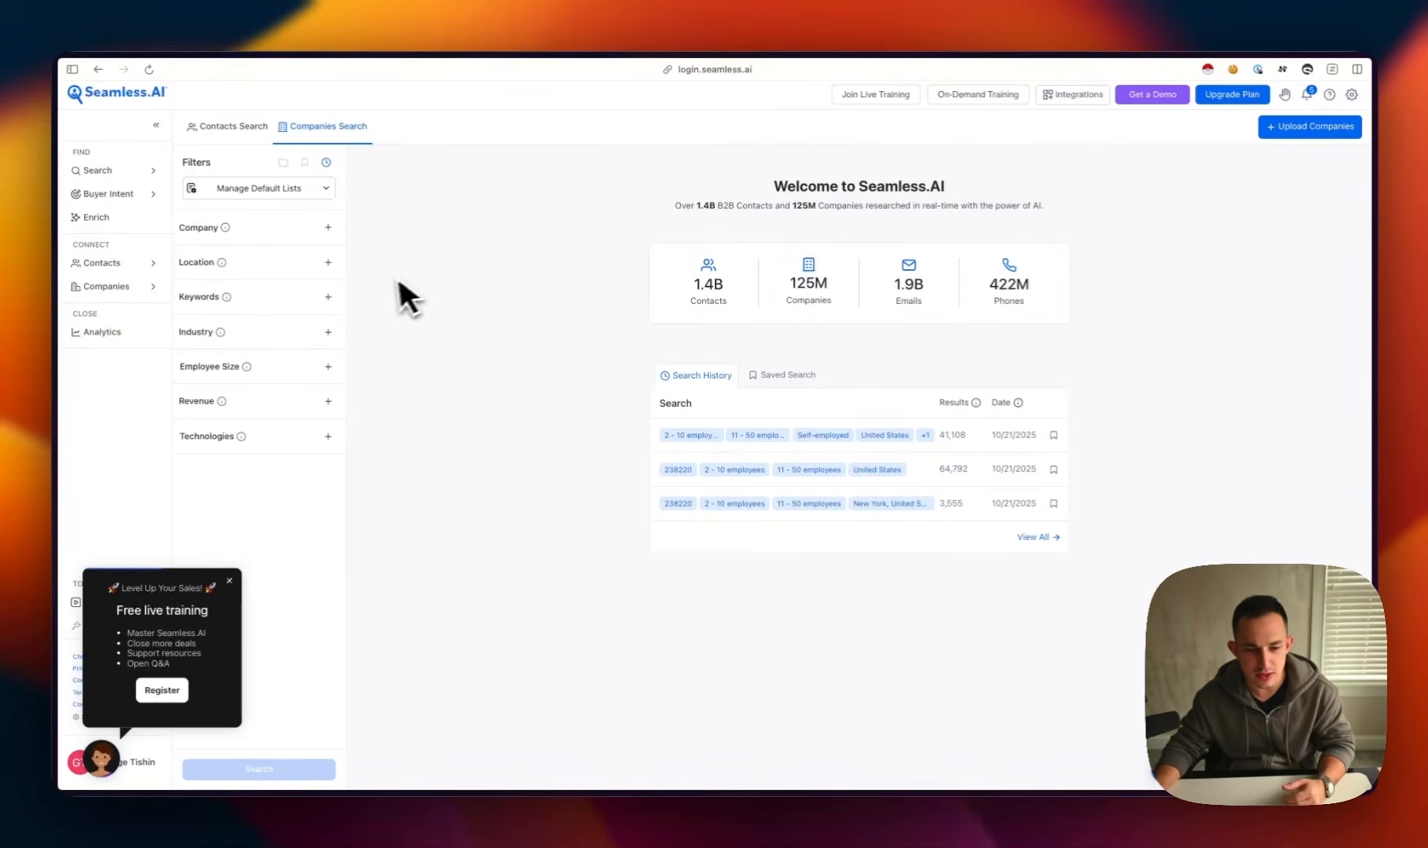
left_click(328, 332)
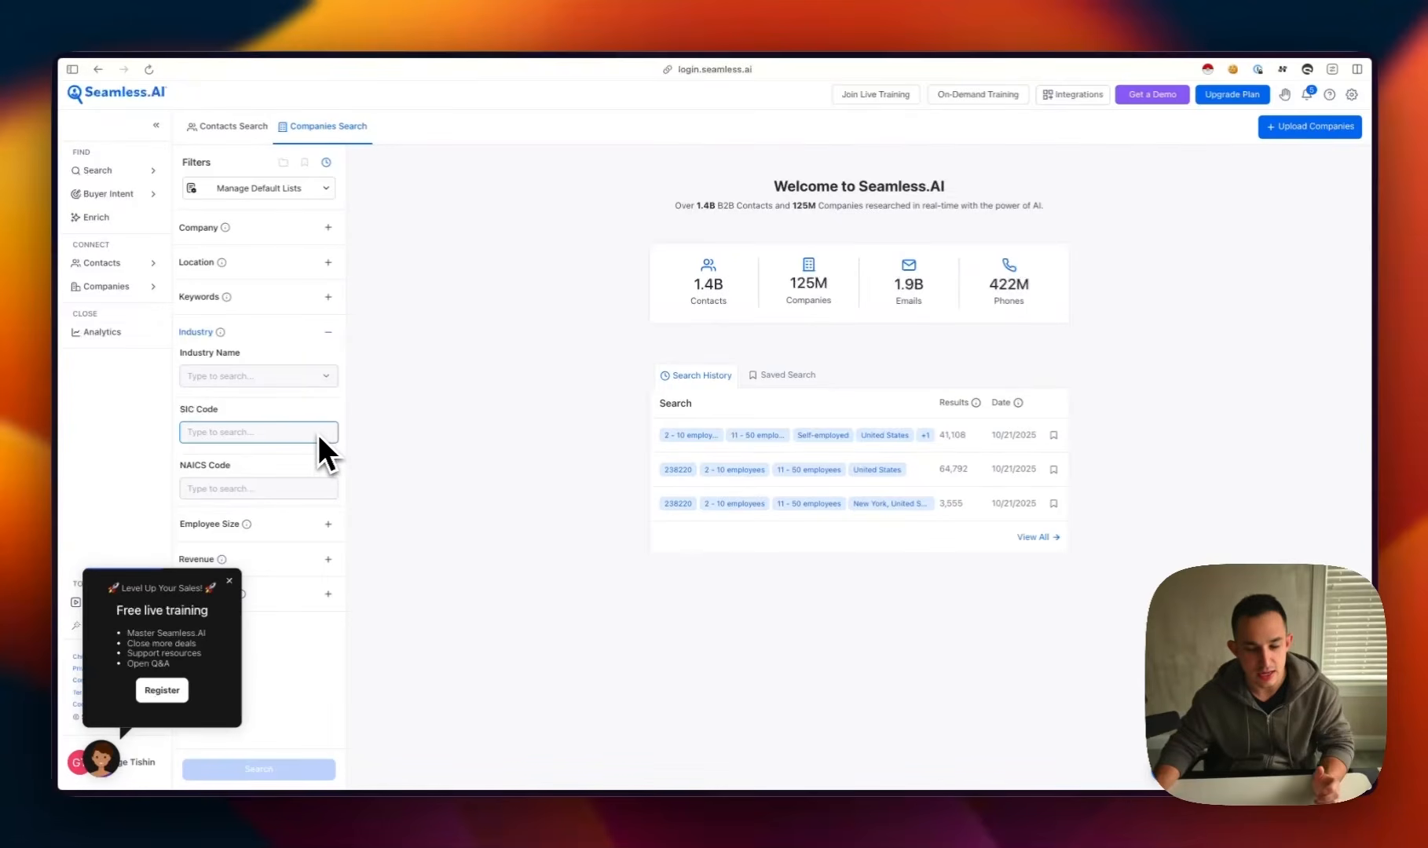
left_click(271, 488)
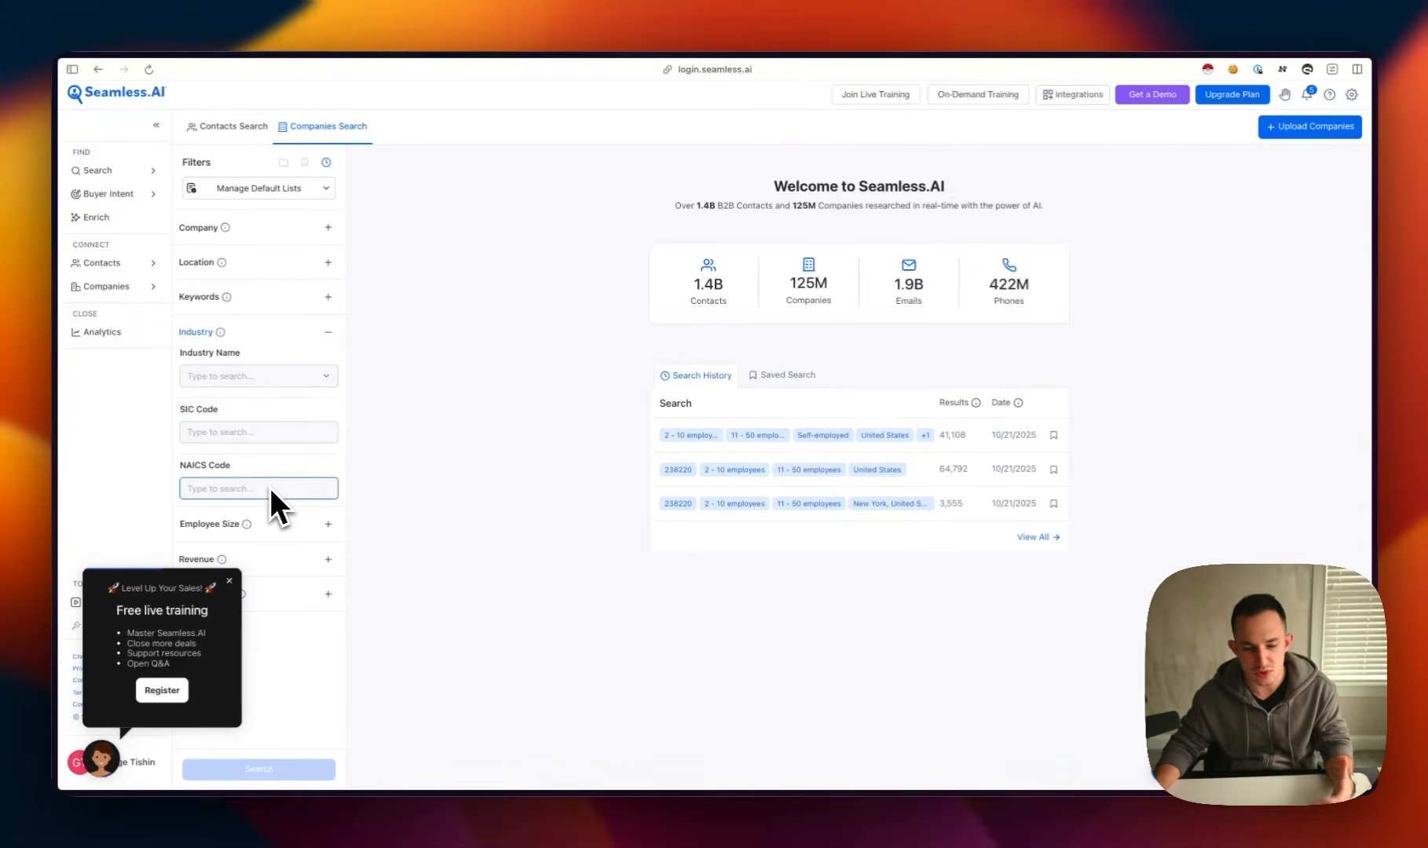
Search the web for "hvac naics code", copy the code 33341 from the results and return to the companies search
key("super+t")
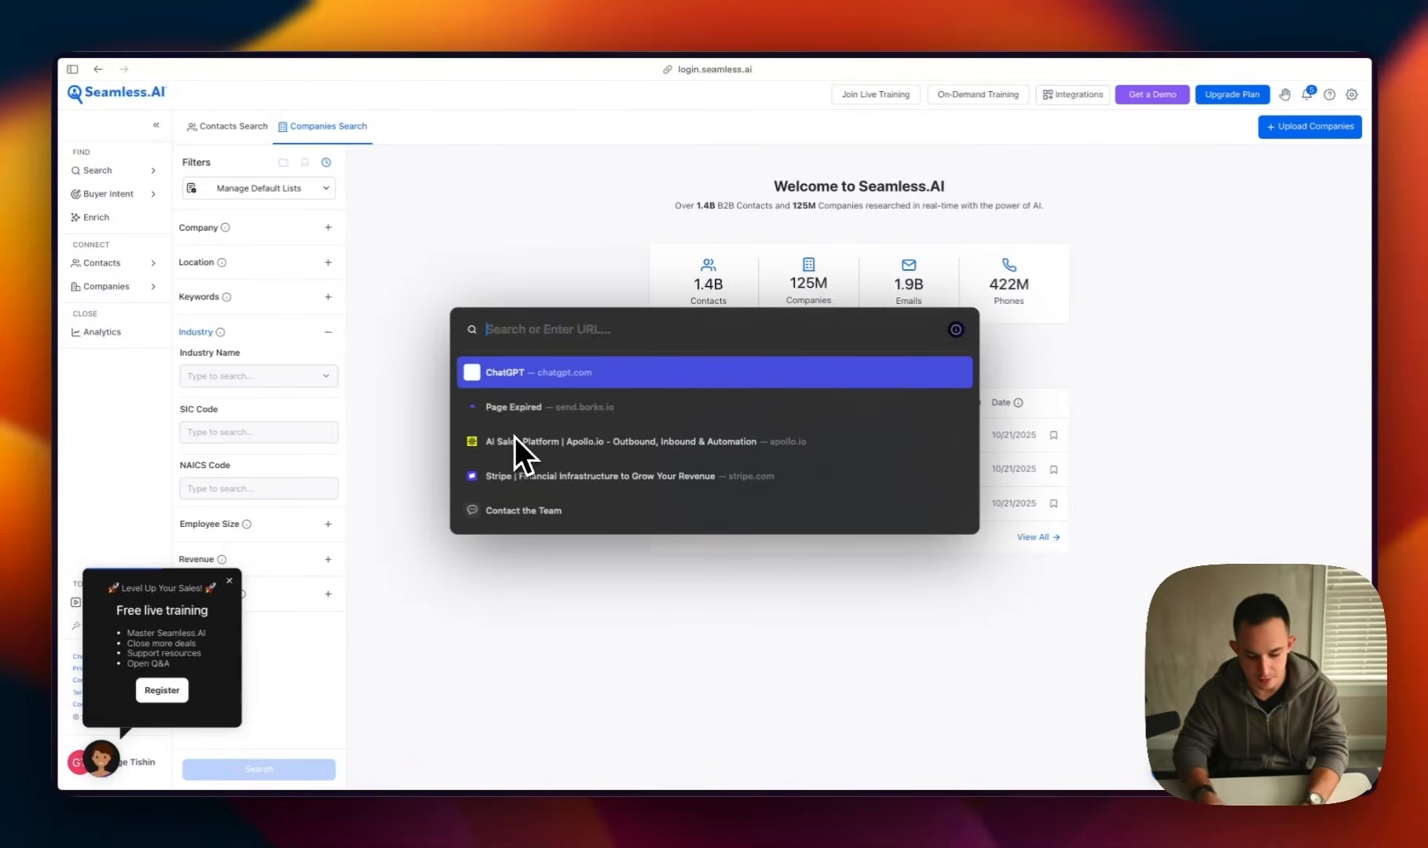
type("hvac naics code")
key("Return")
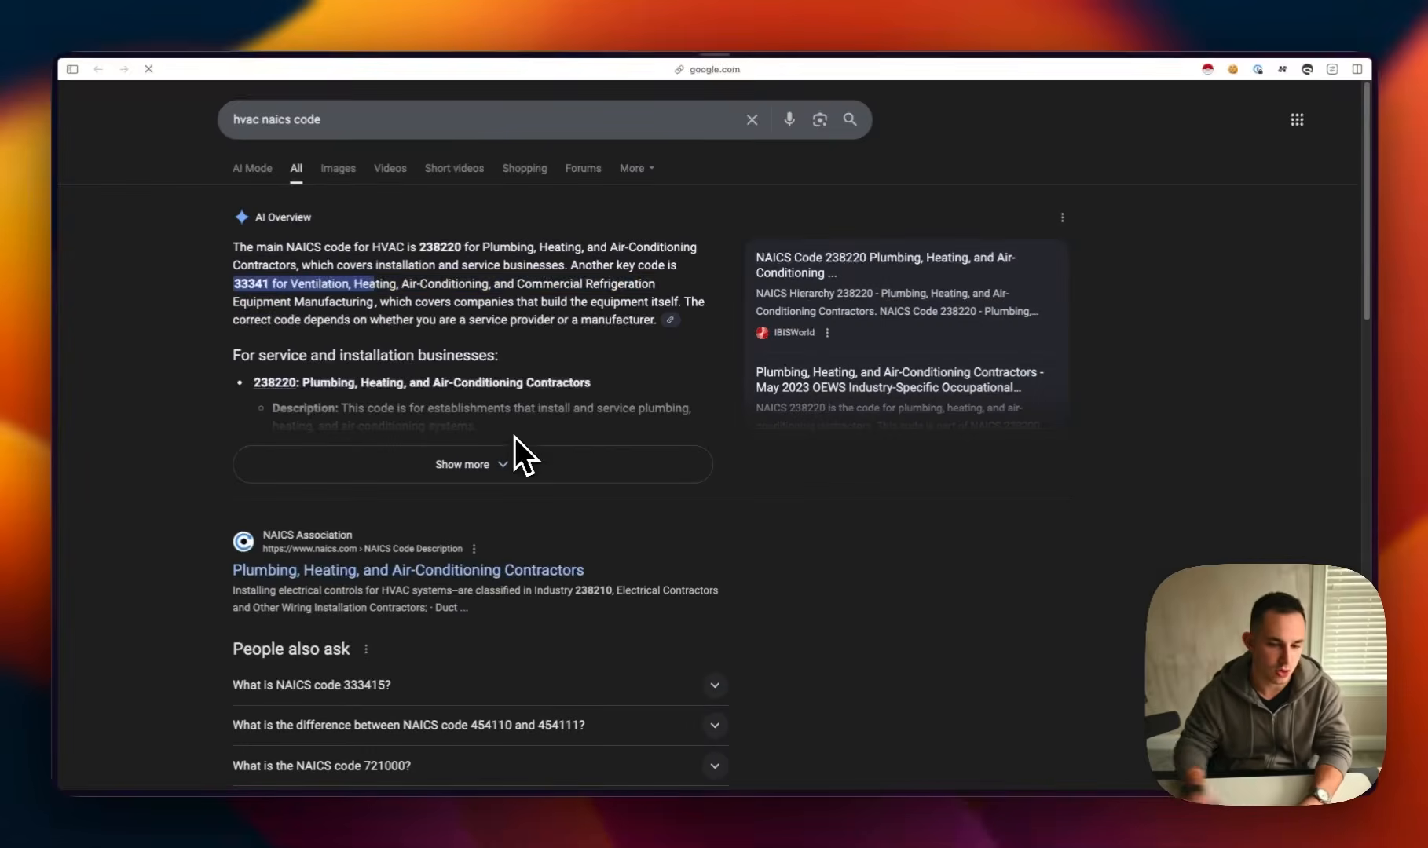
double_click(250, 283)
key("super+c")
key("super+w")
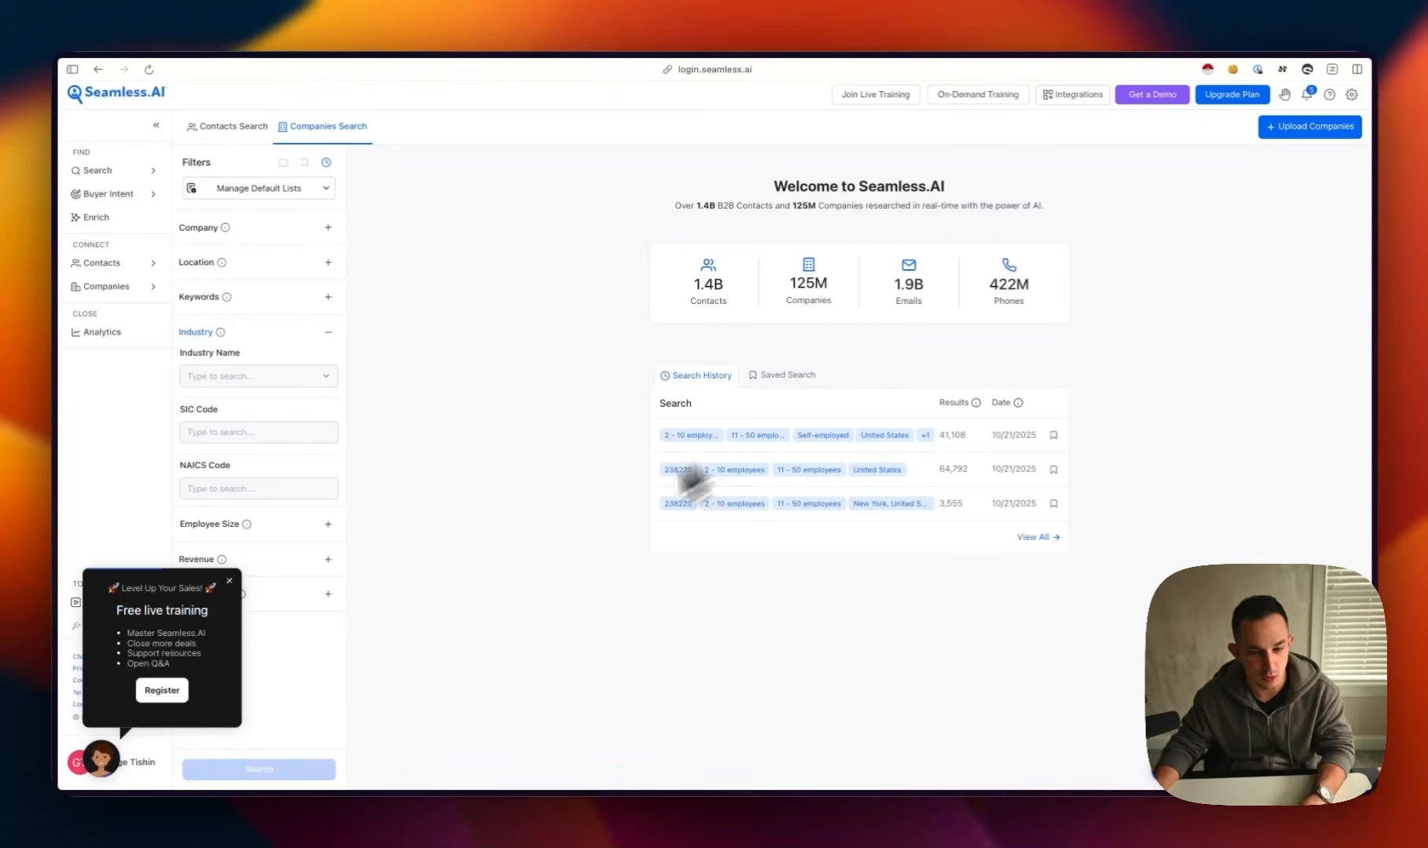
Try to filter the companies by NAICS code 33341
left_click(259, 491)
key("super+v")
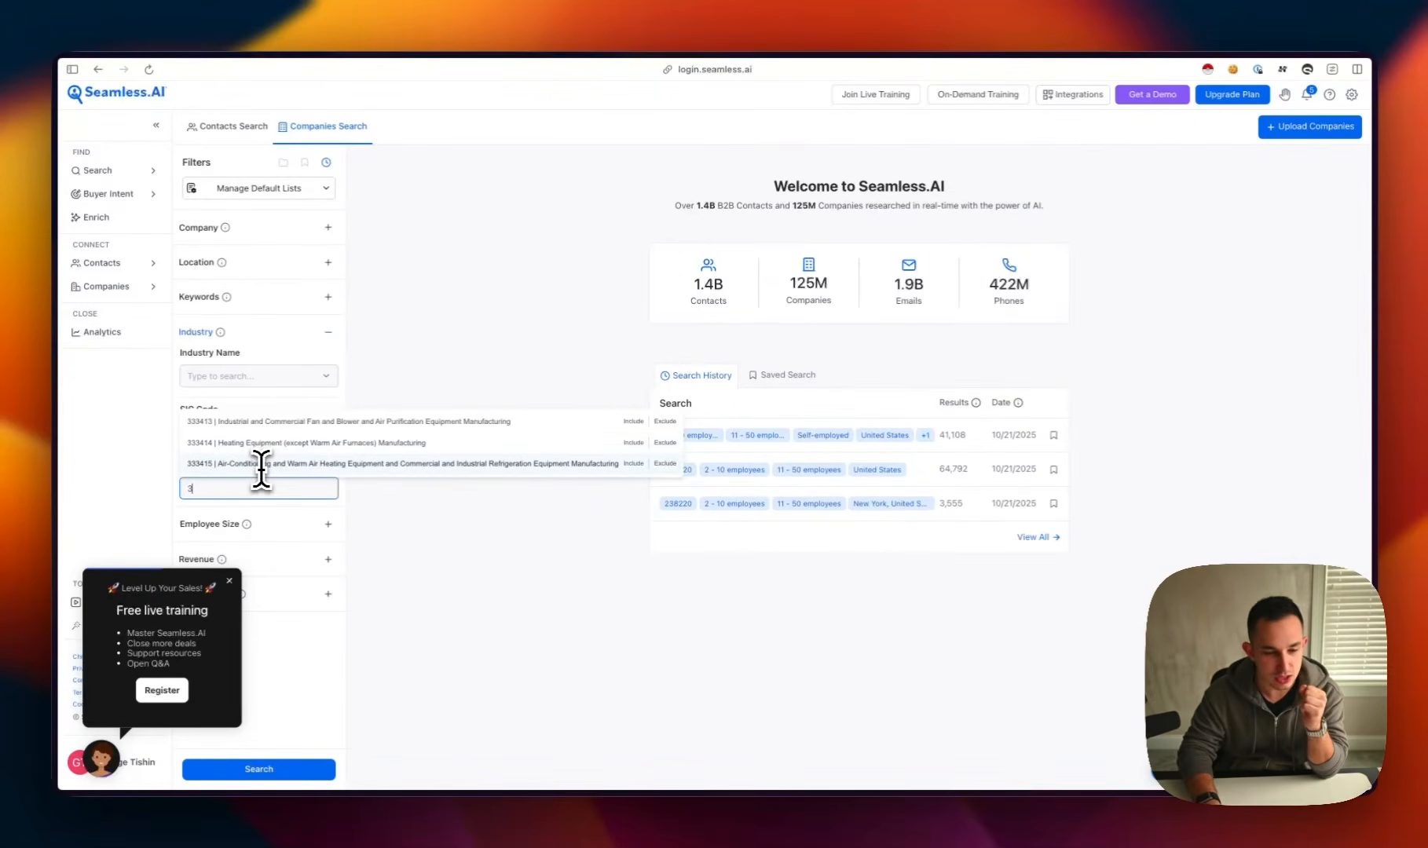
key("BackSpace")
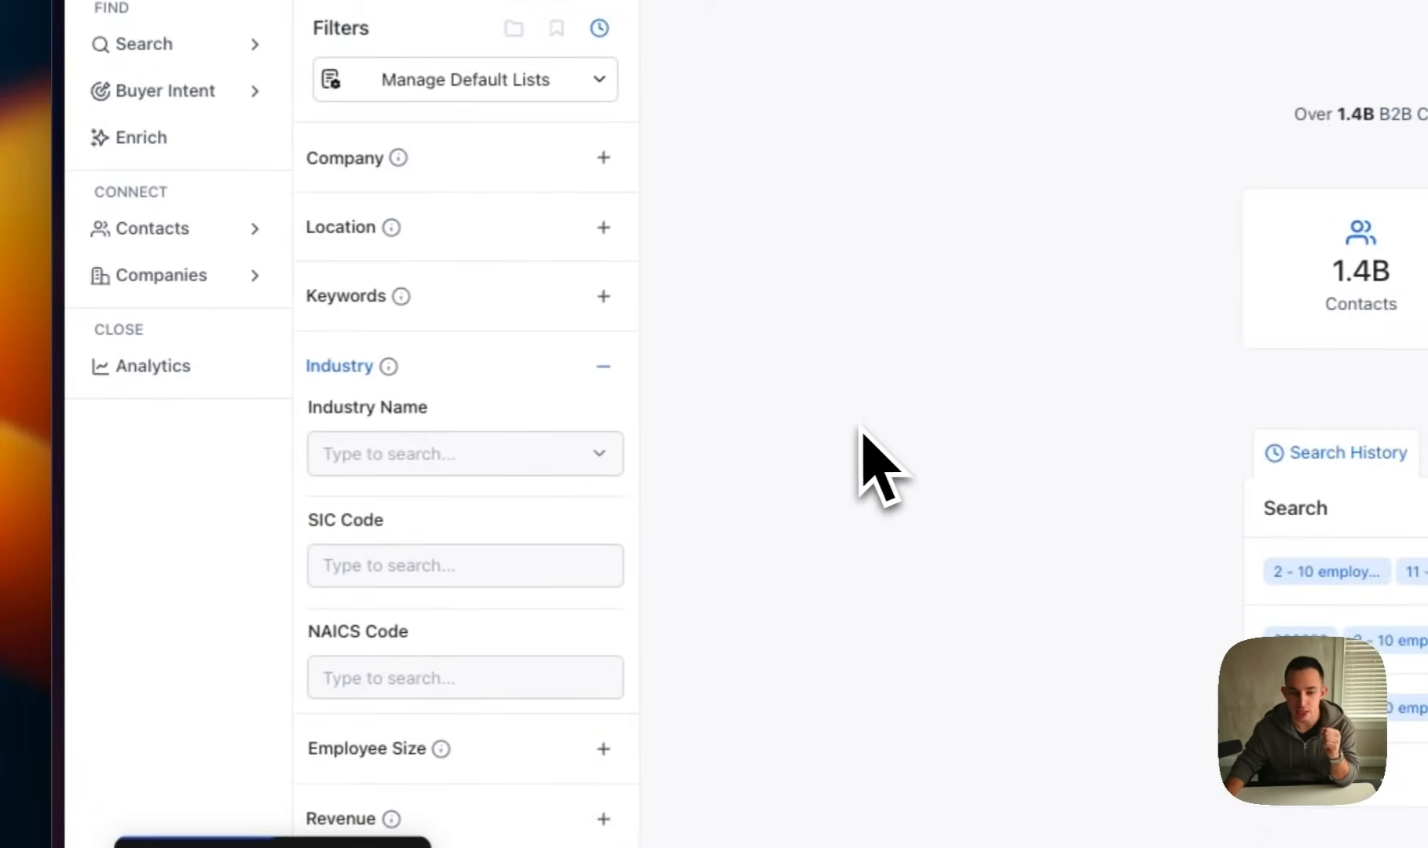
left_click(412, 369)
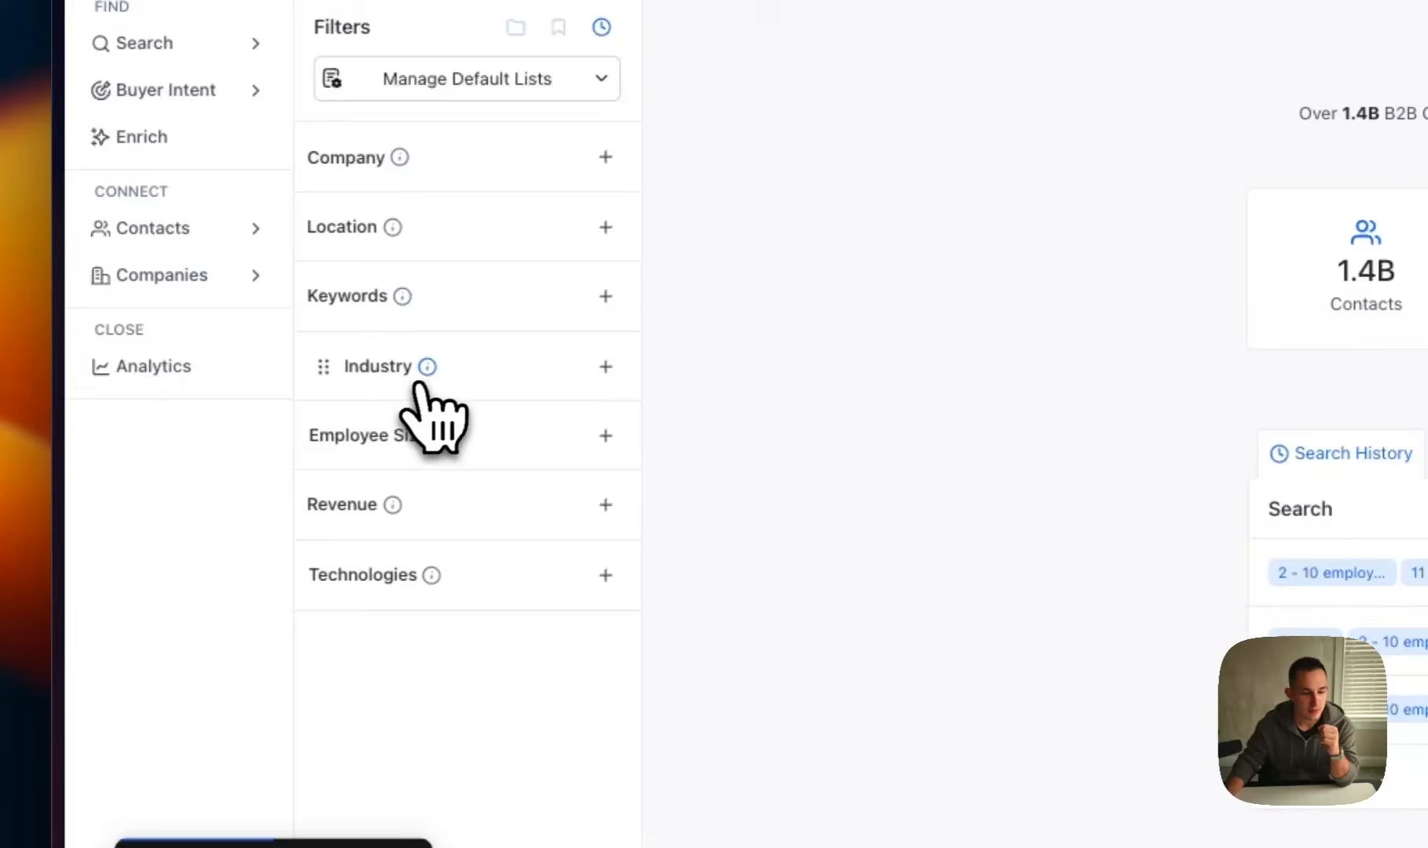
Add the keywords hvac, heating and cooling to the company filters
left_click(405, 323)
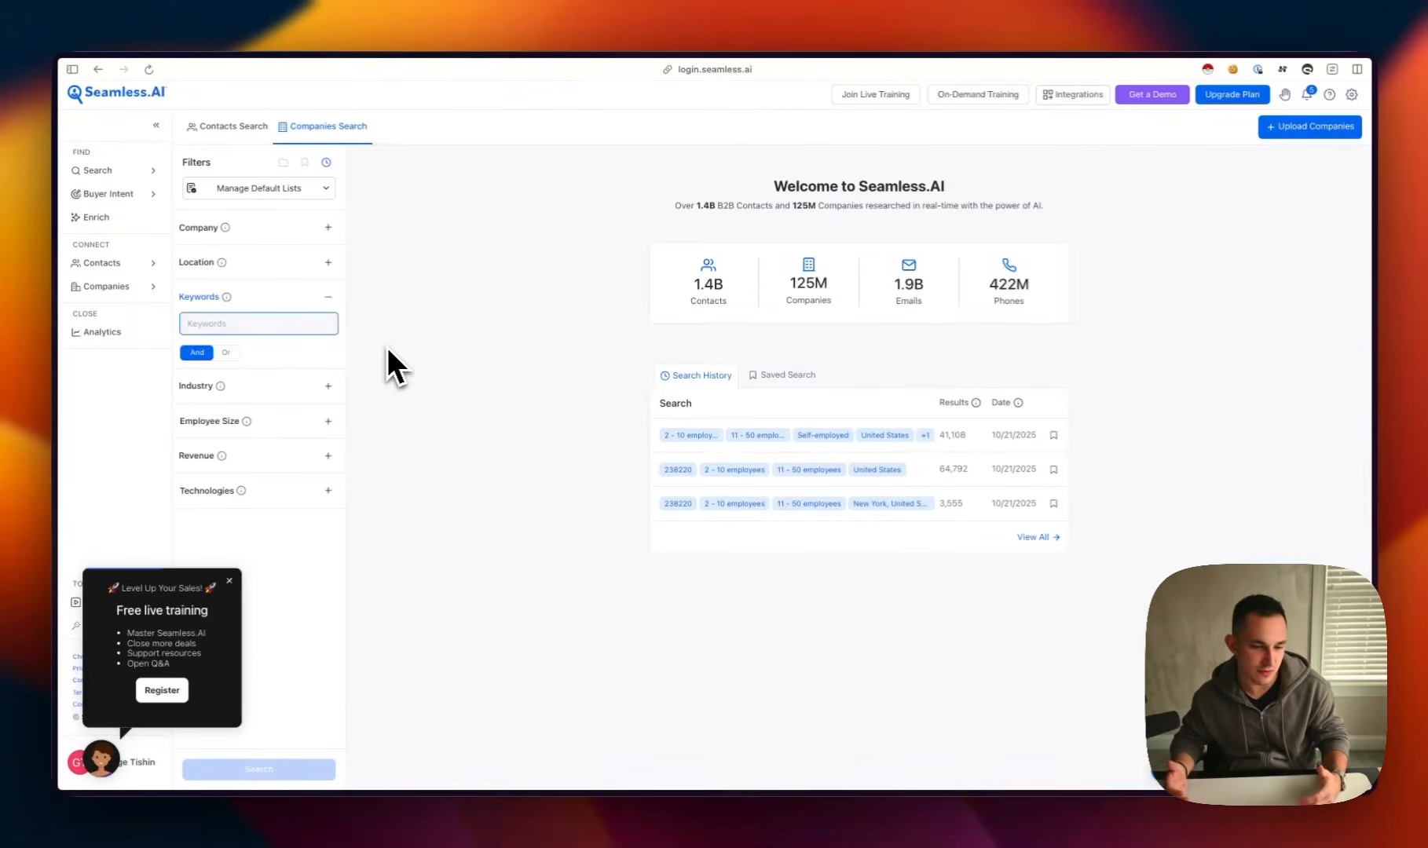
type("hvac")
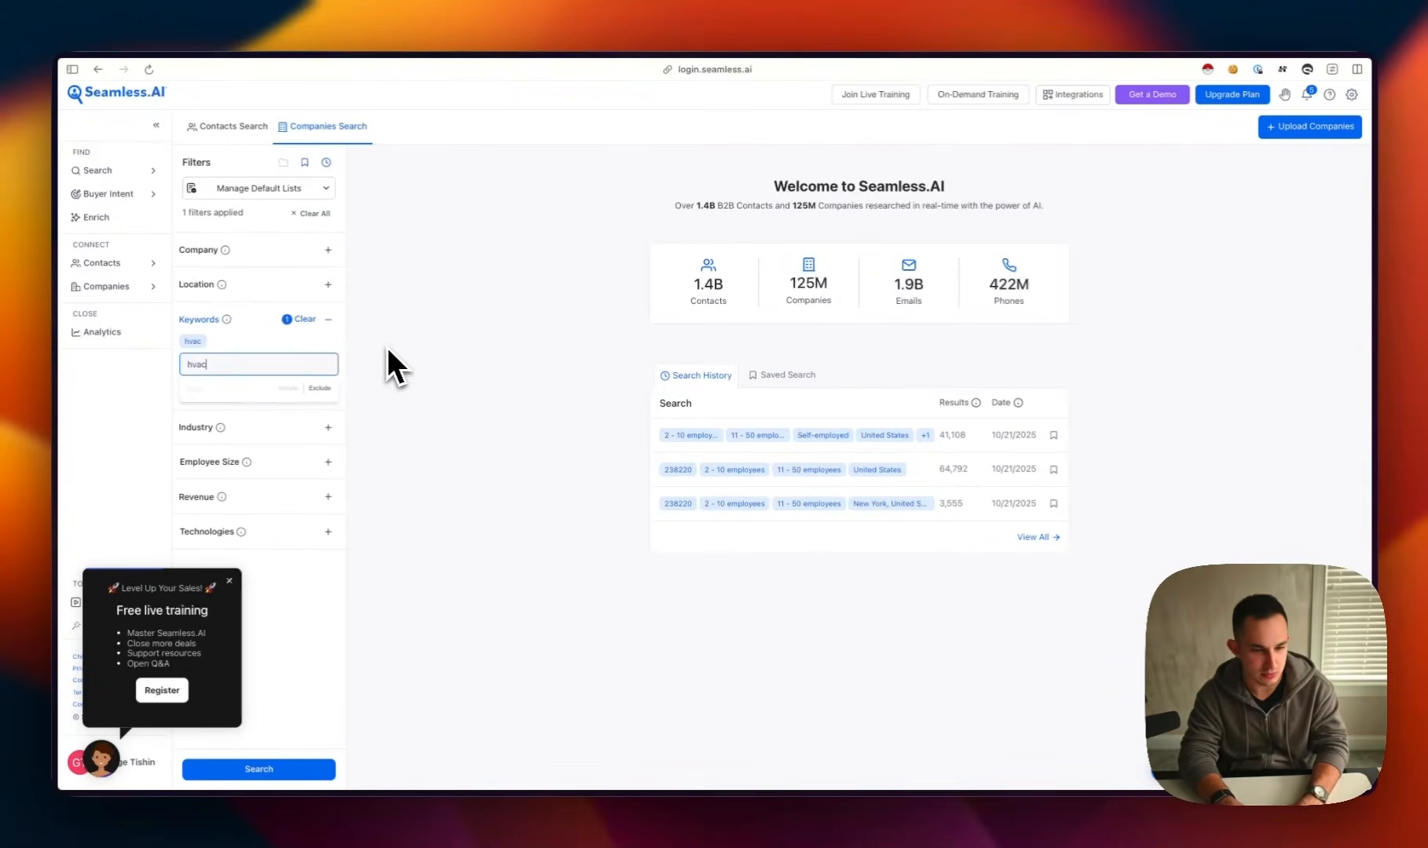
type("heating")
key("Return")
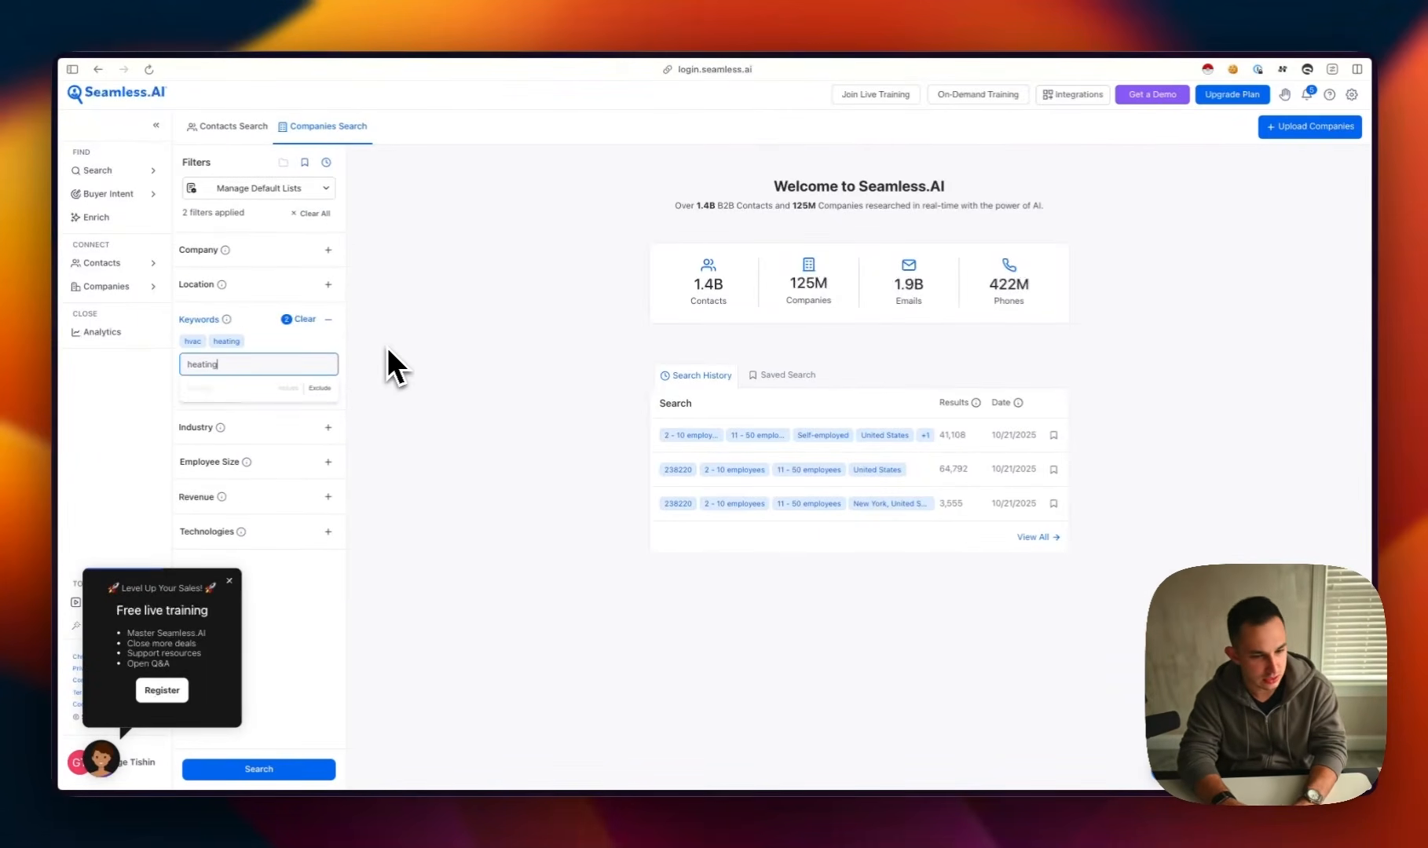
type("cooling")
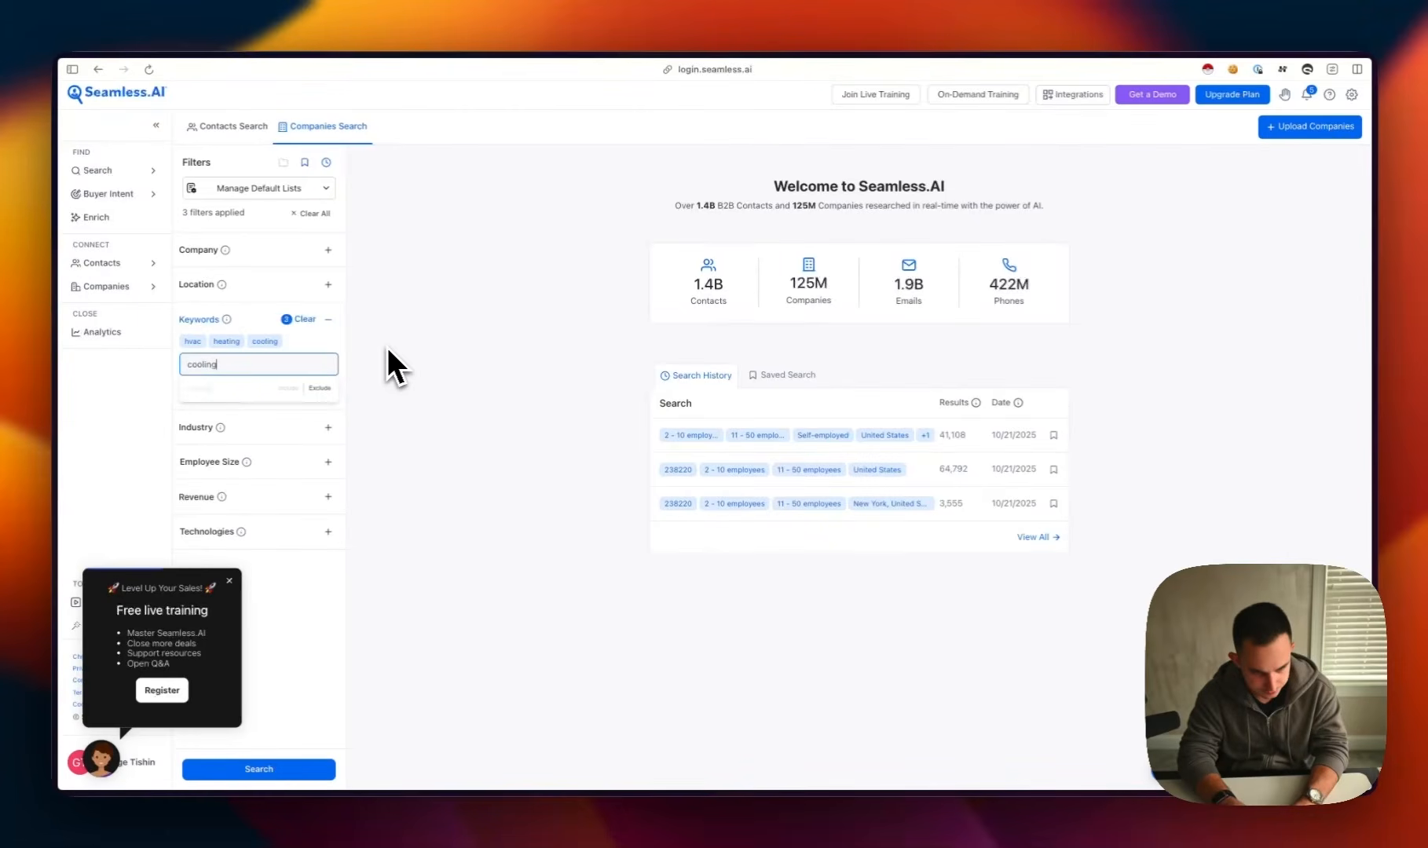
key("Return")
Include United States as the company location and run the search
left_click(297, 287)
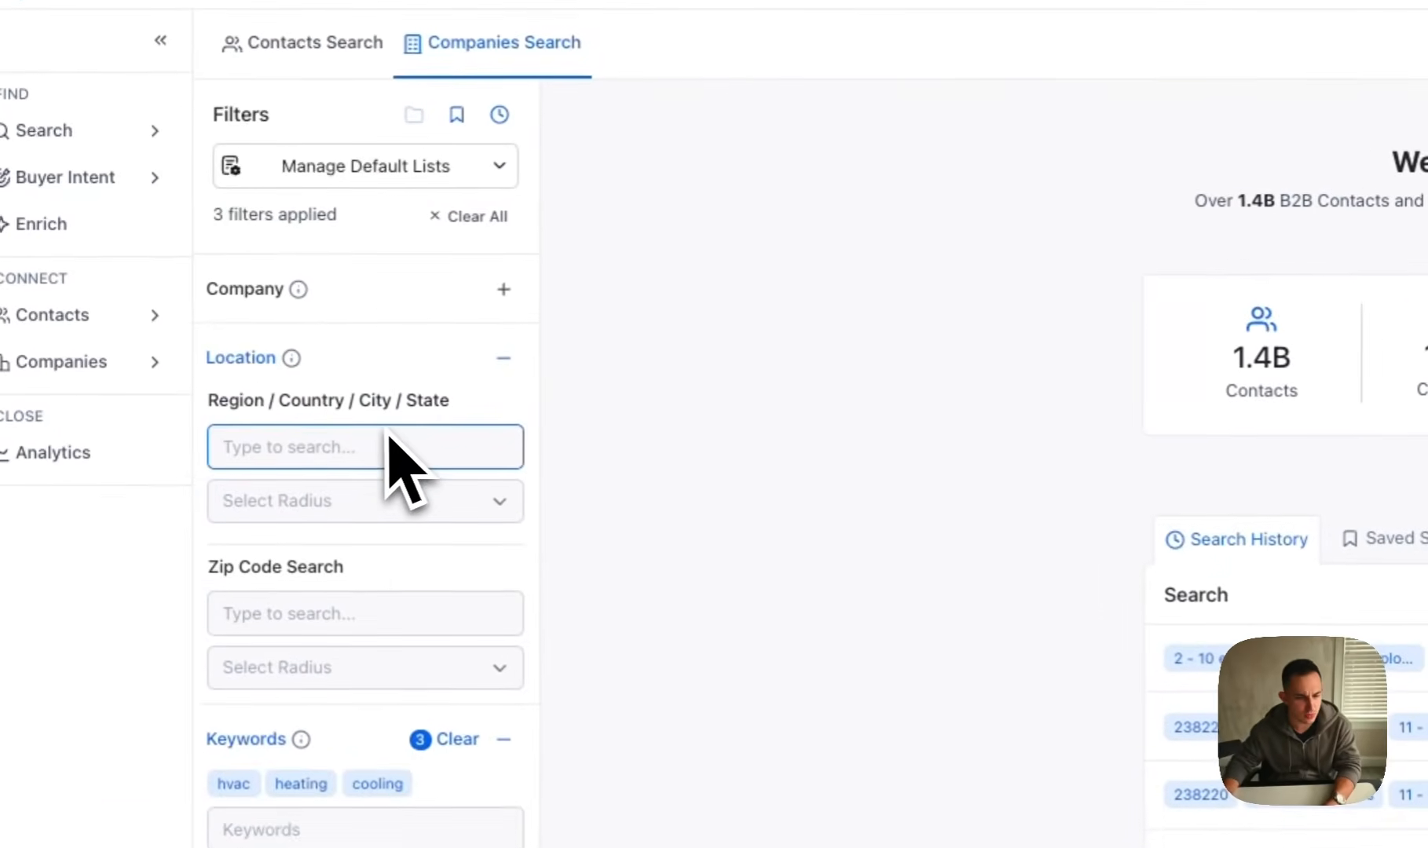
type("United S")
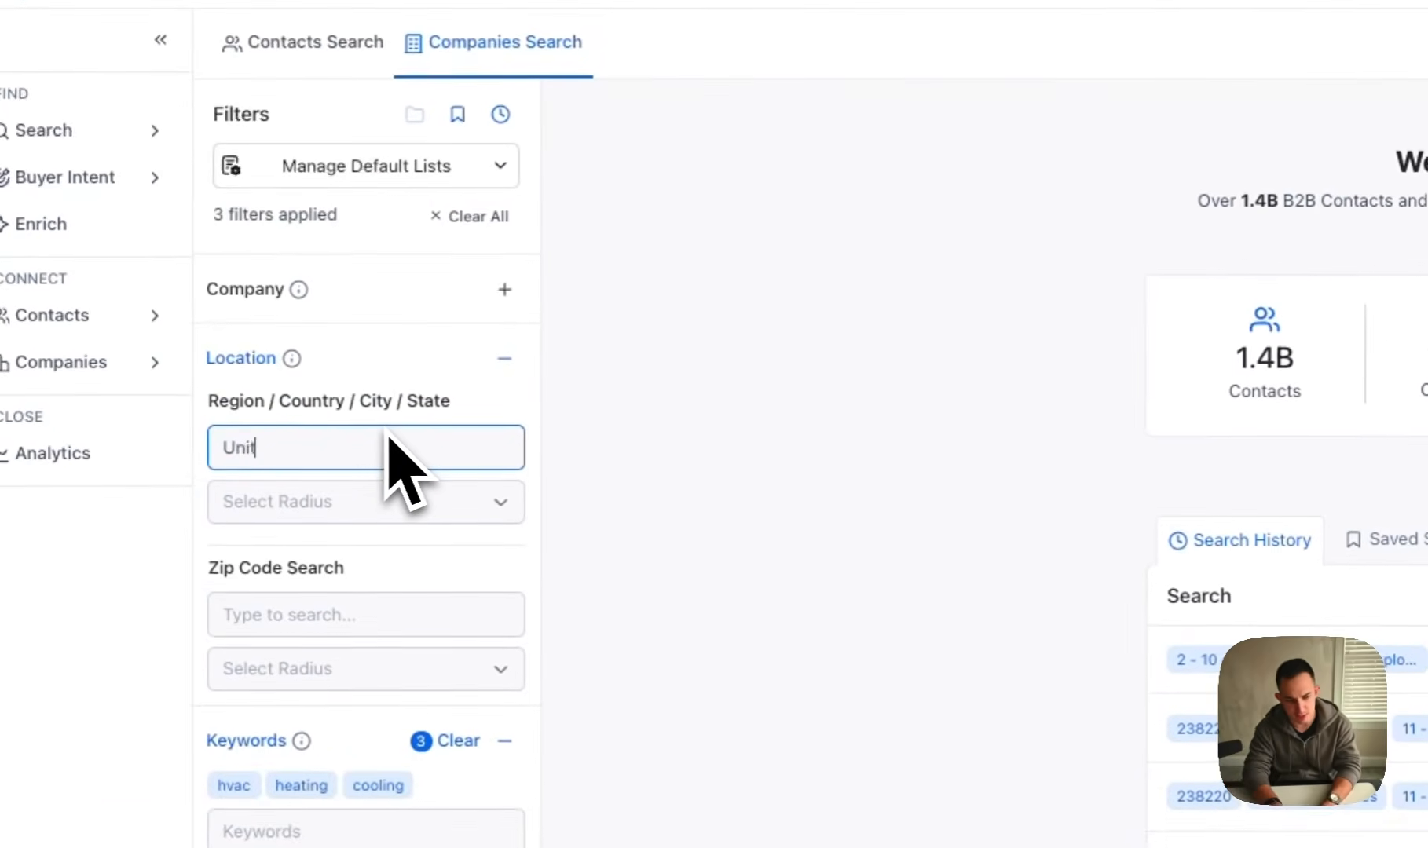
type("tates")
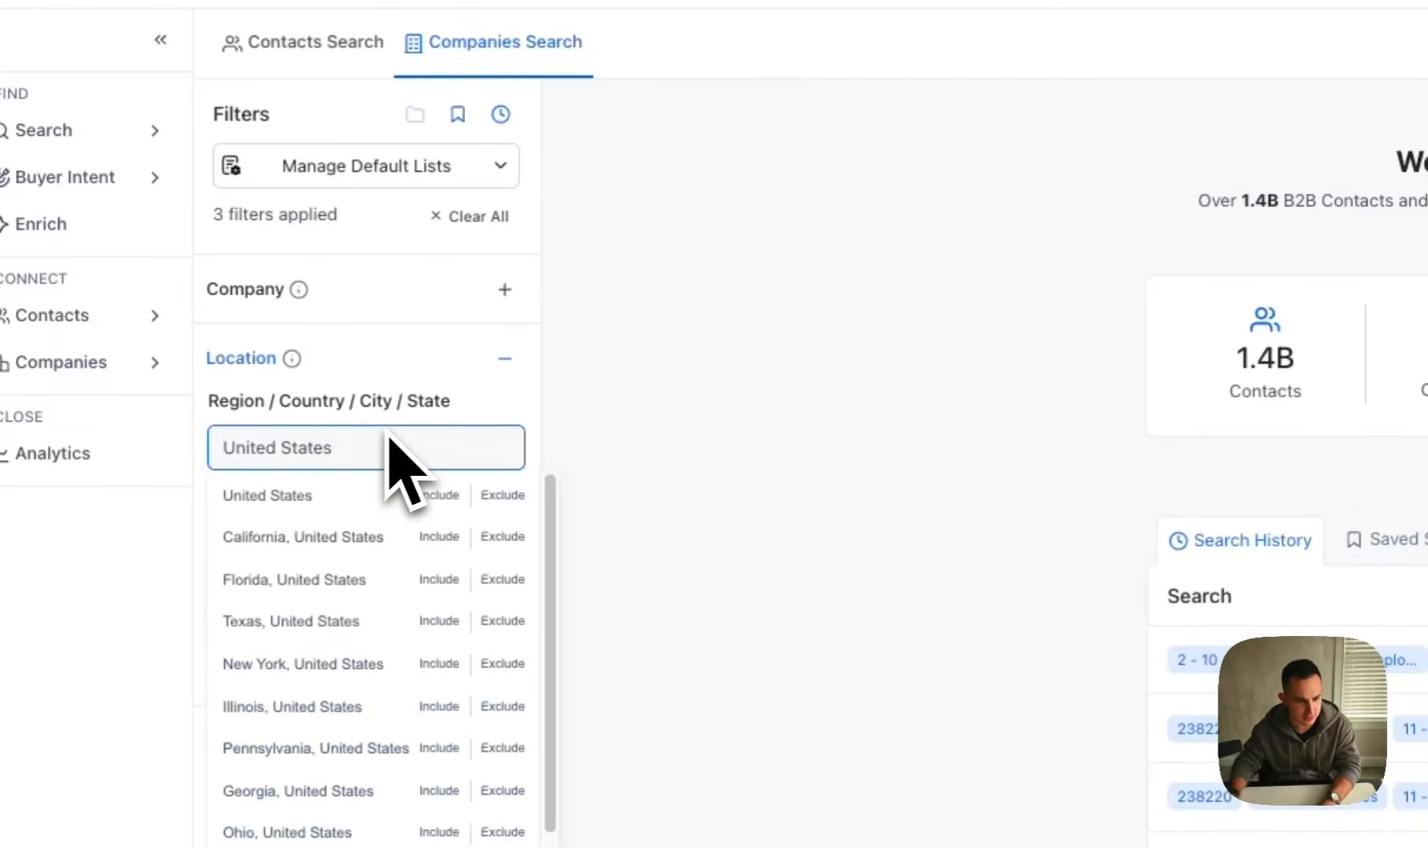
left_click(440, 495)
left_click(510, 823)
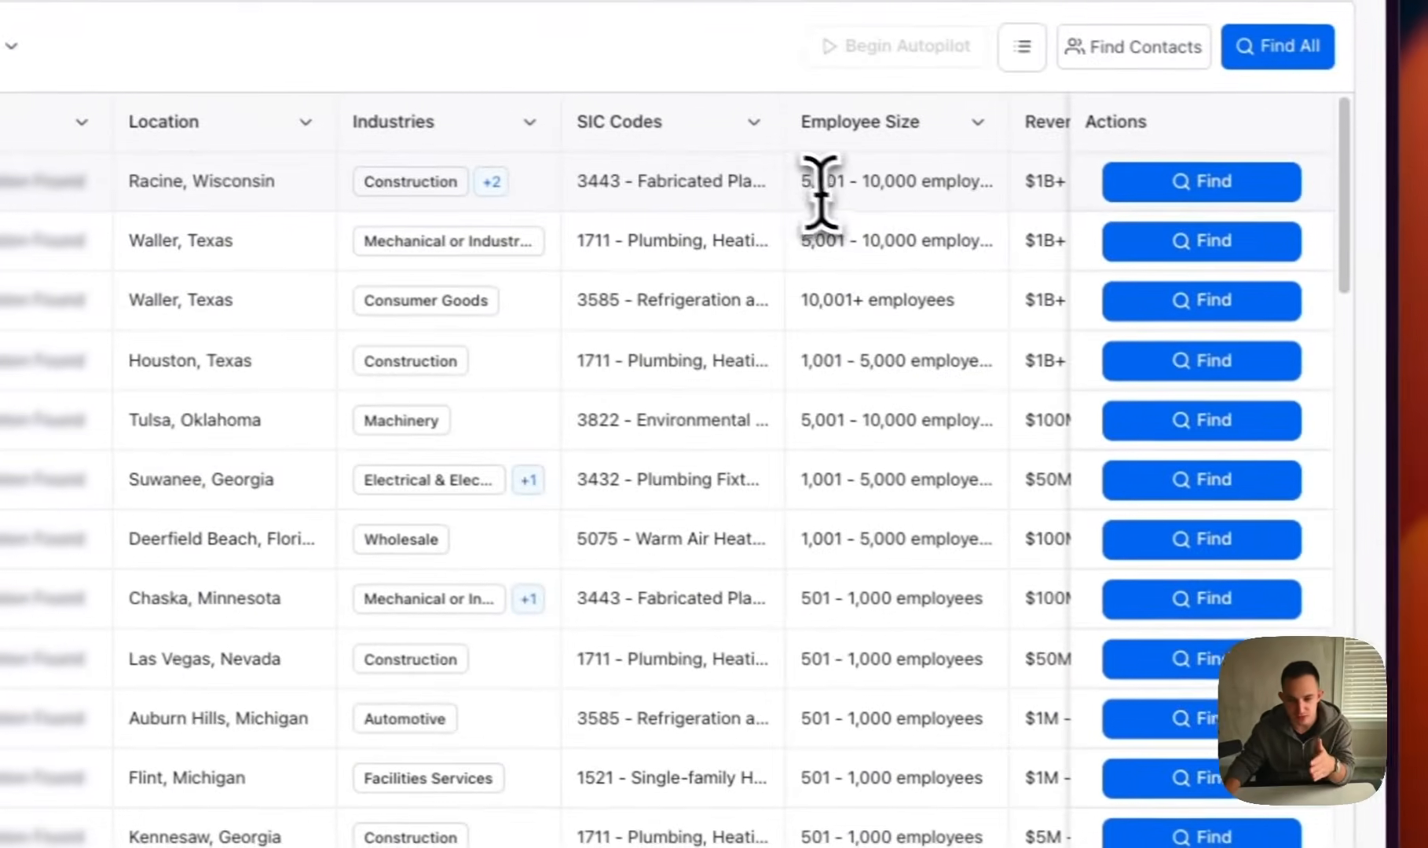
Limit the results to companies that are self-employed or have 2 - 10 or 11 - 50 employees, and rerun the search
left_click_drag(1006, 234, 1214, 215)
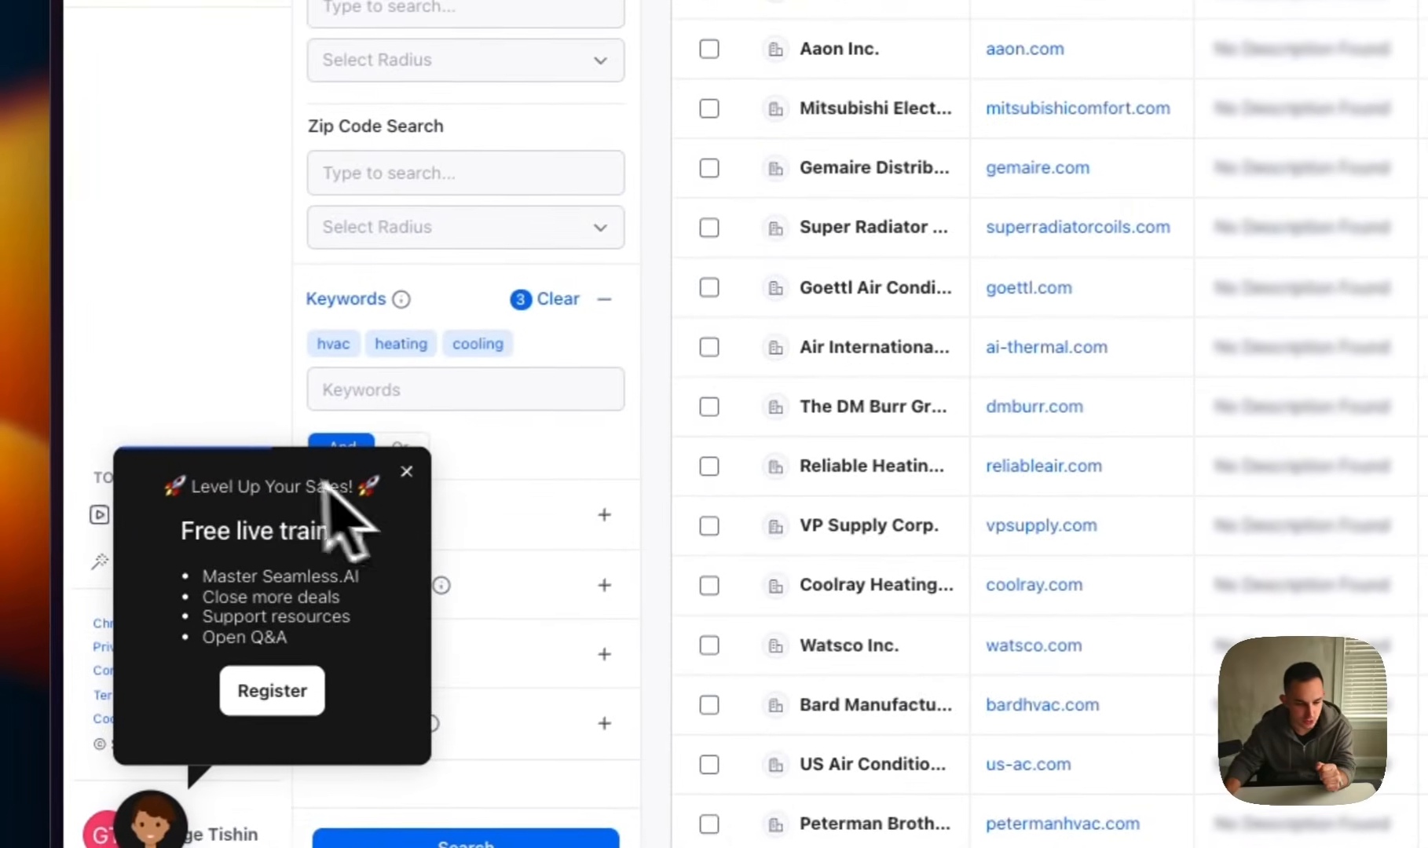
left_click(406, 471)
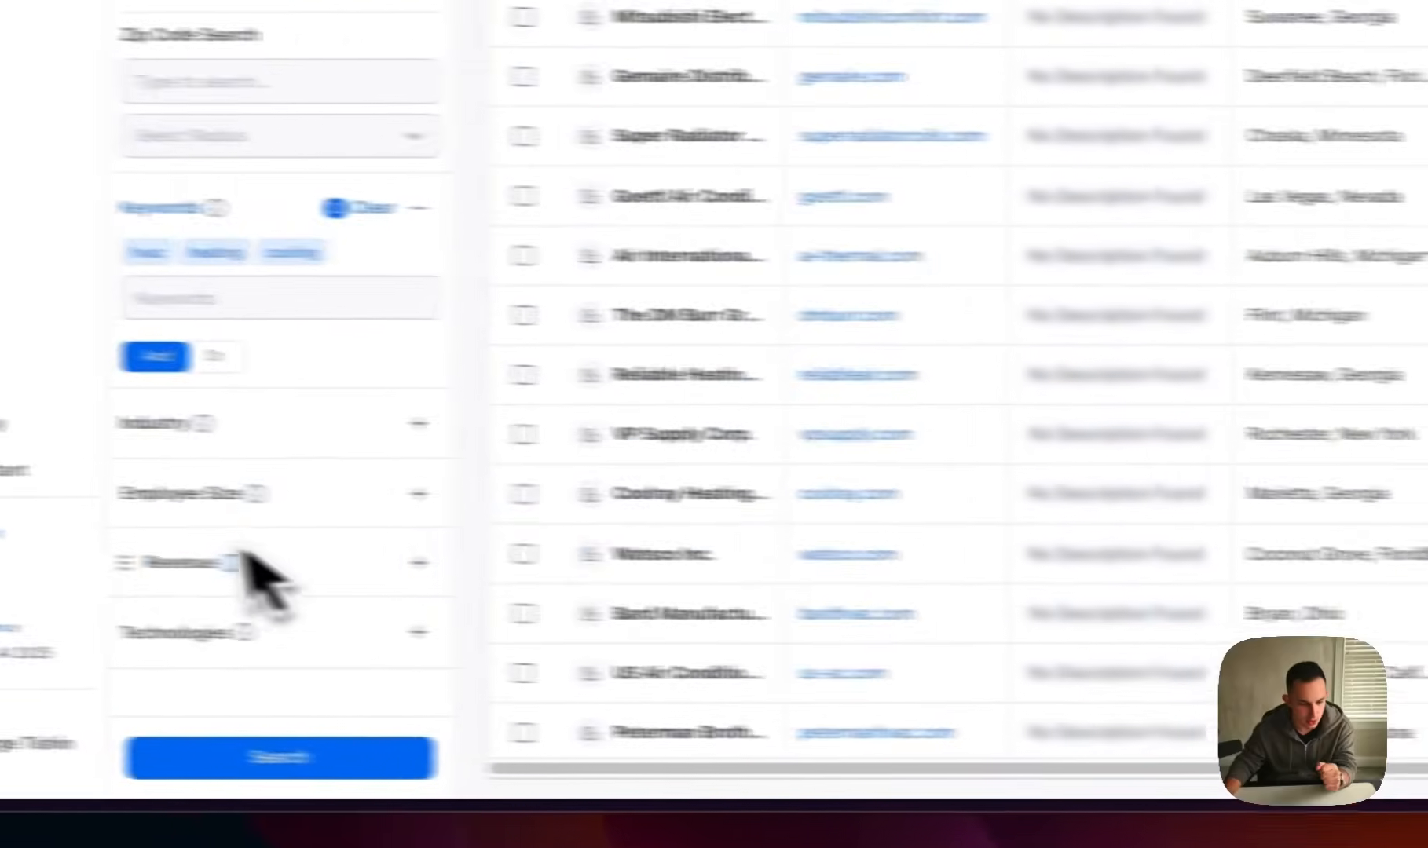
left_click(315, 514)
left_click(349, 534)
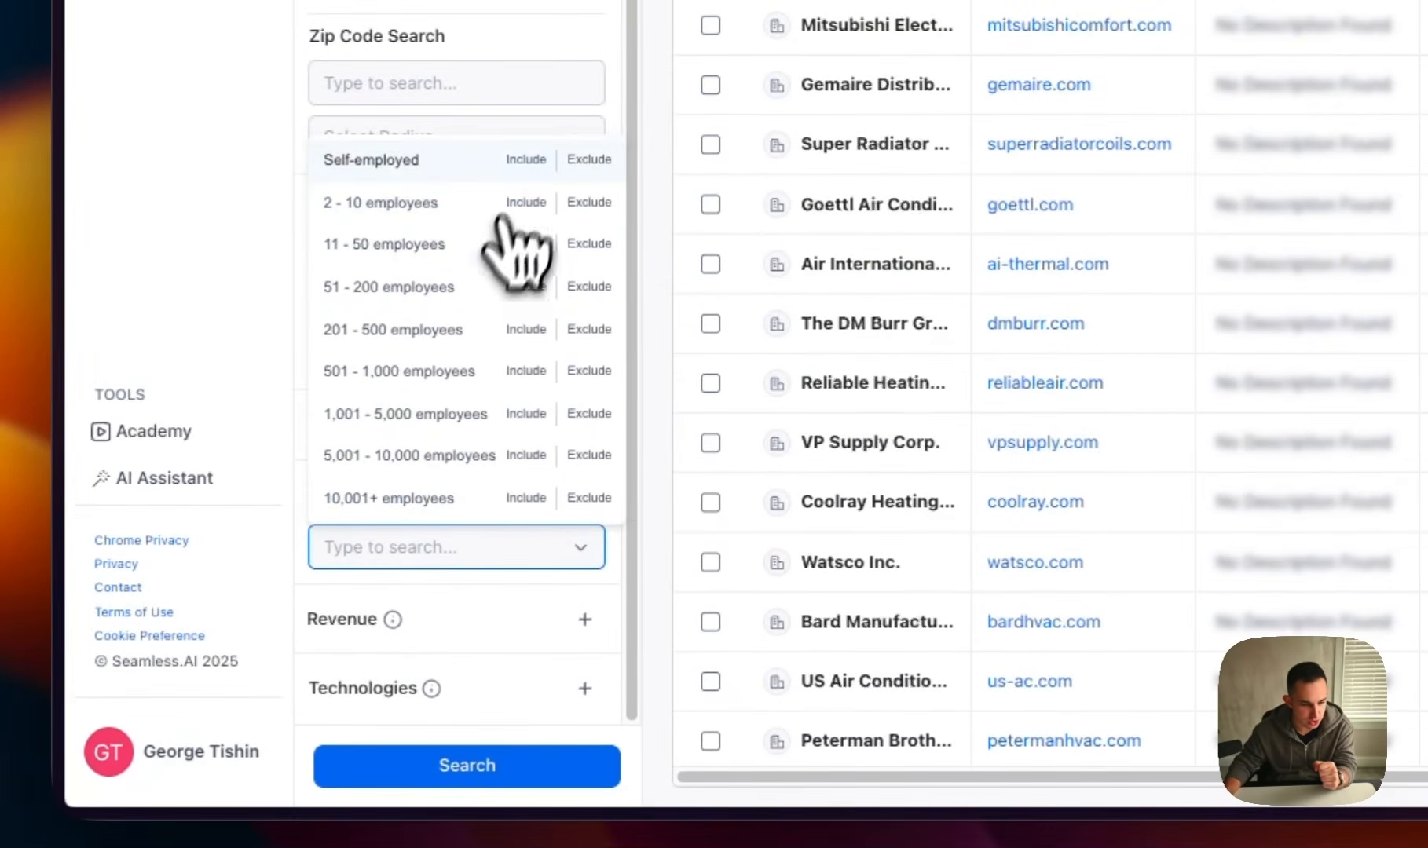
left_click(524, 202)
left_click(526, 245)
left_click(456, 613)
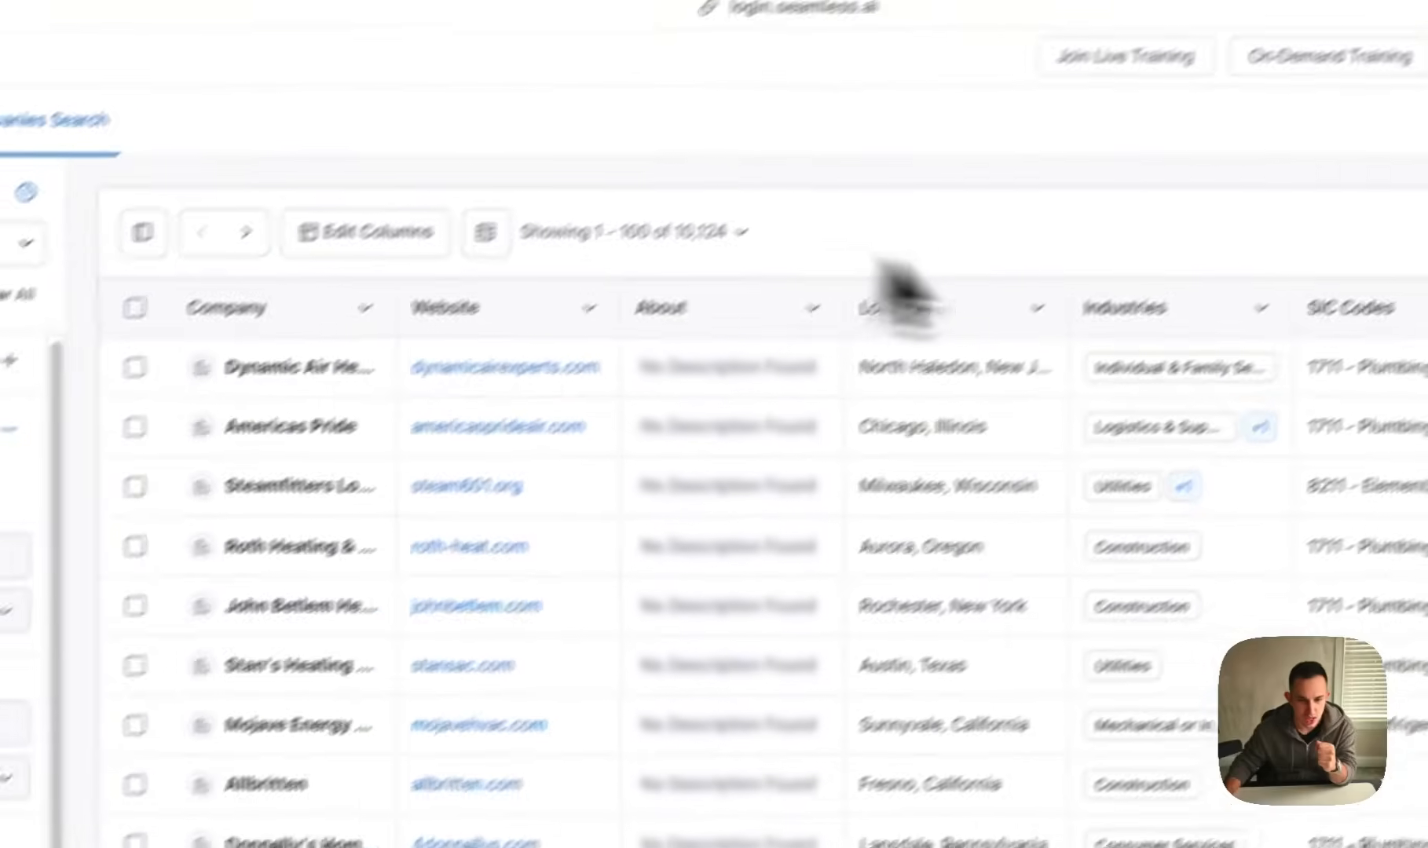
Check the number of matching companies and review the Dynamic Air website's financing offer, then return to the company results
left_click_drag(389, 304, 585, 306)
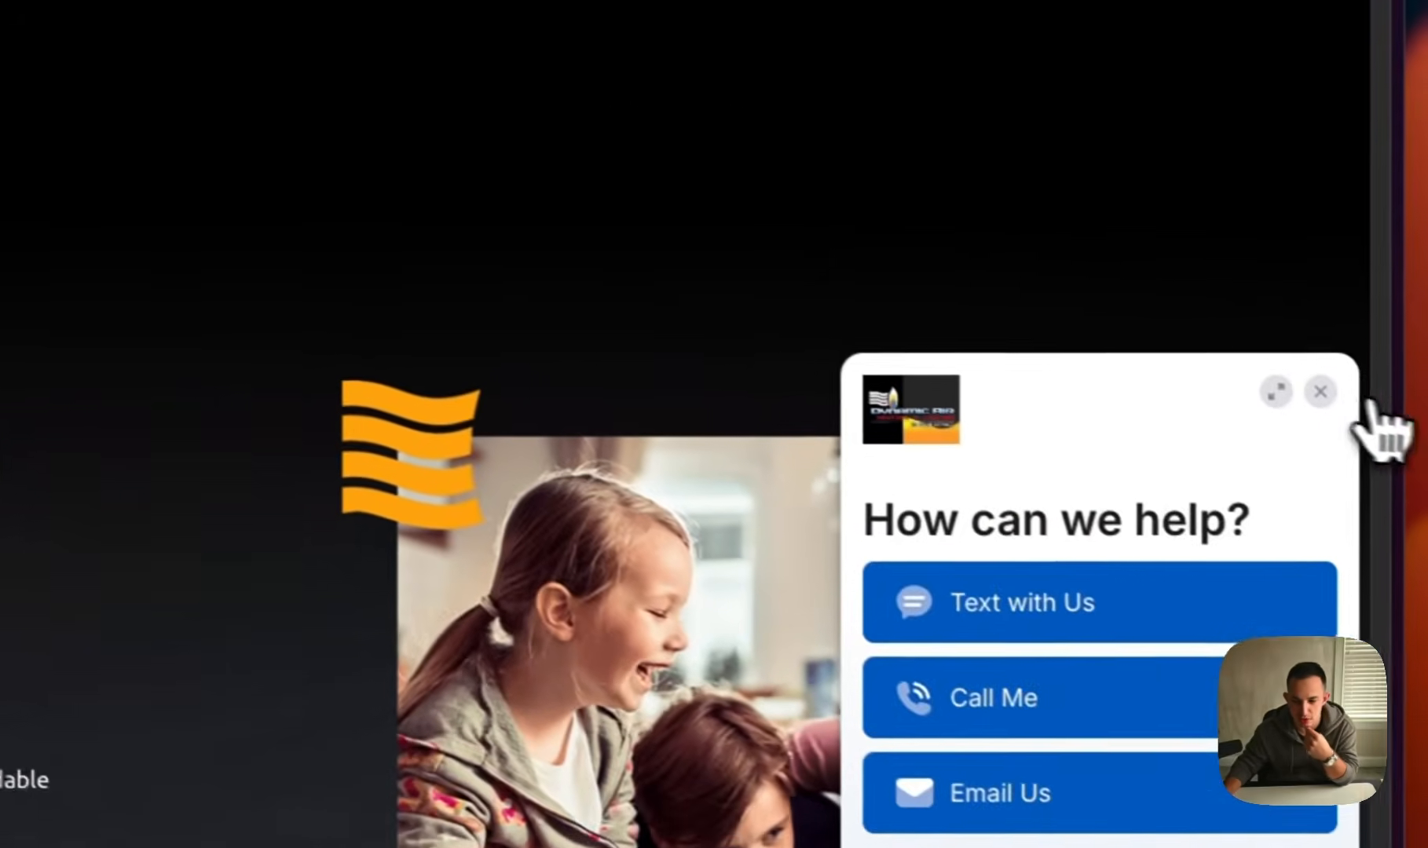
left_click(1321, 391)
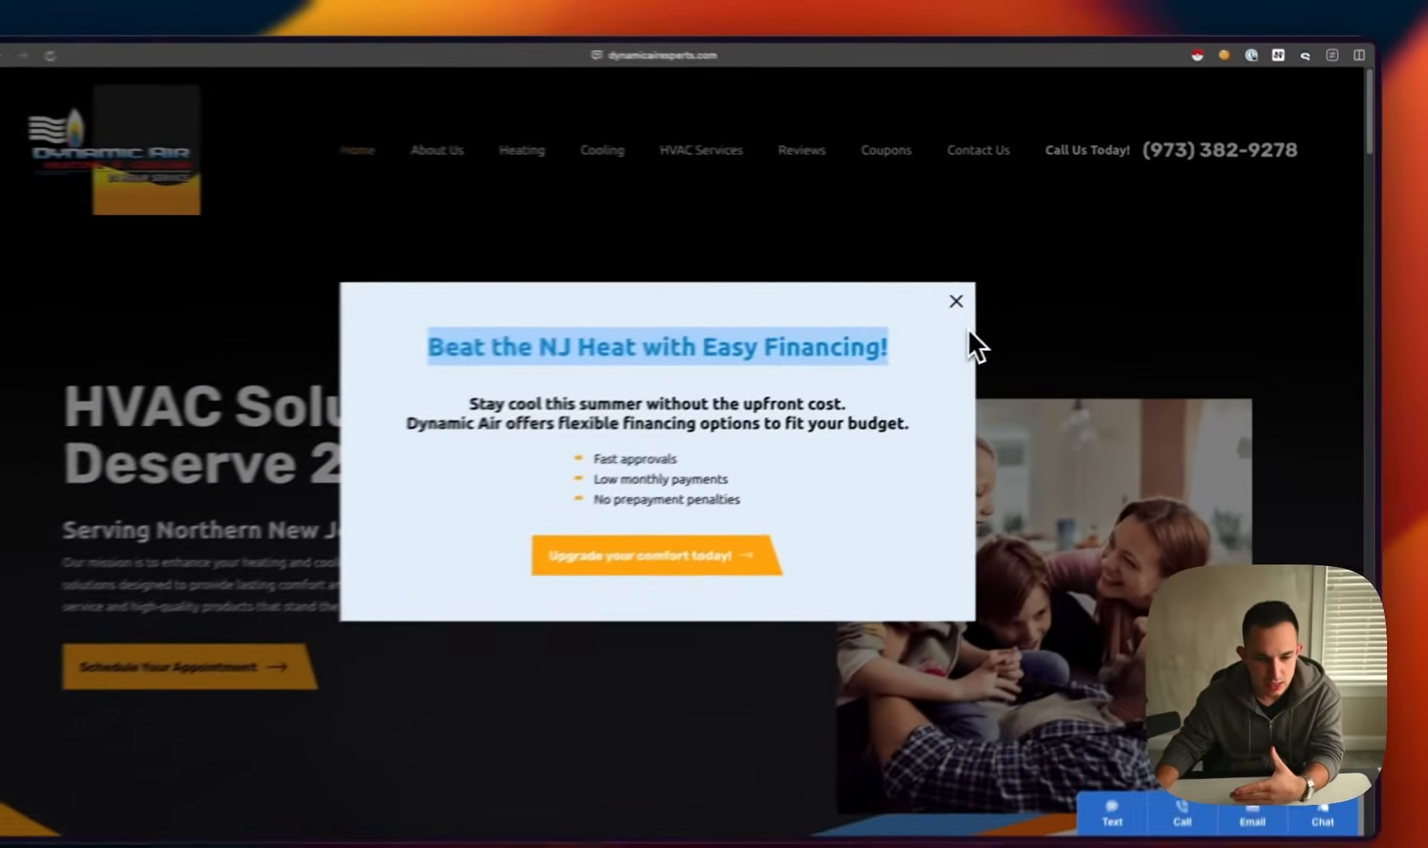
left_click(982, 296)
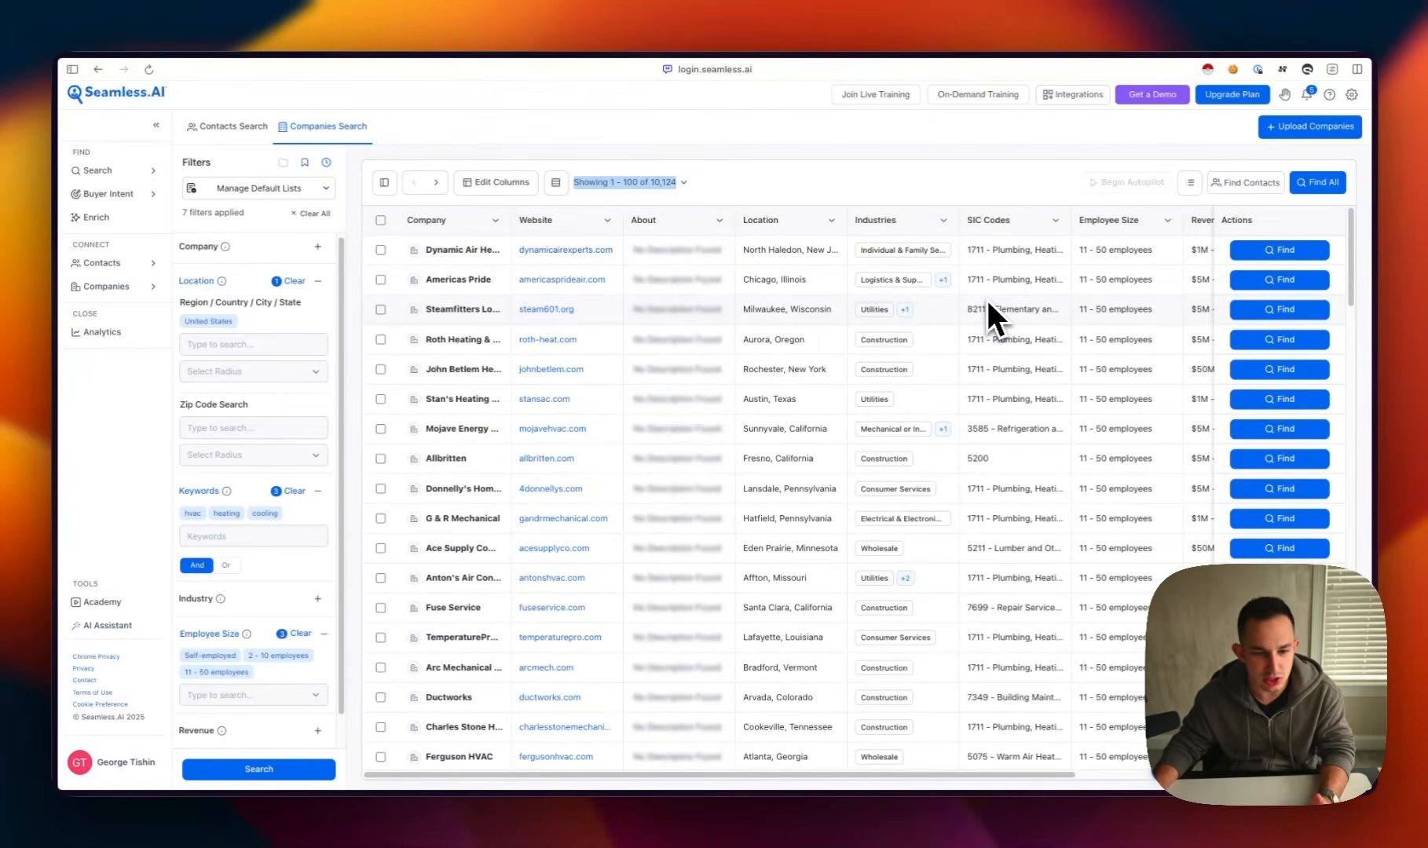
left_click(955, 165)
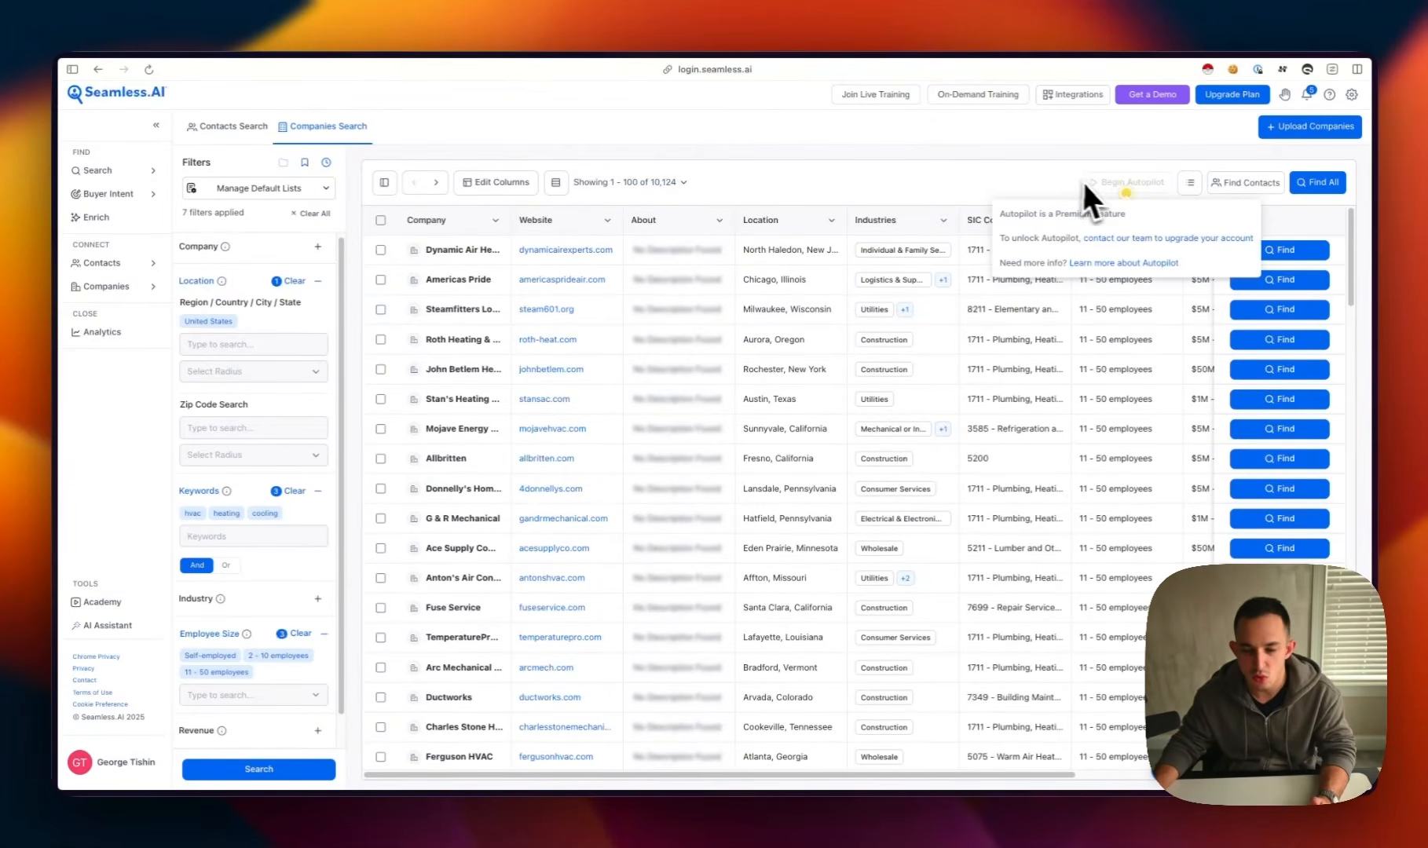
Find contacts for all companies on this page and expand the title, seniority and department filters
left_click(1267, 182)
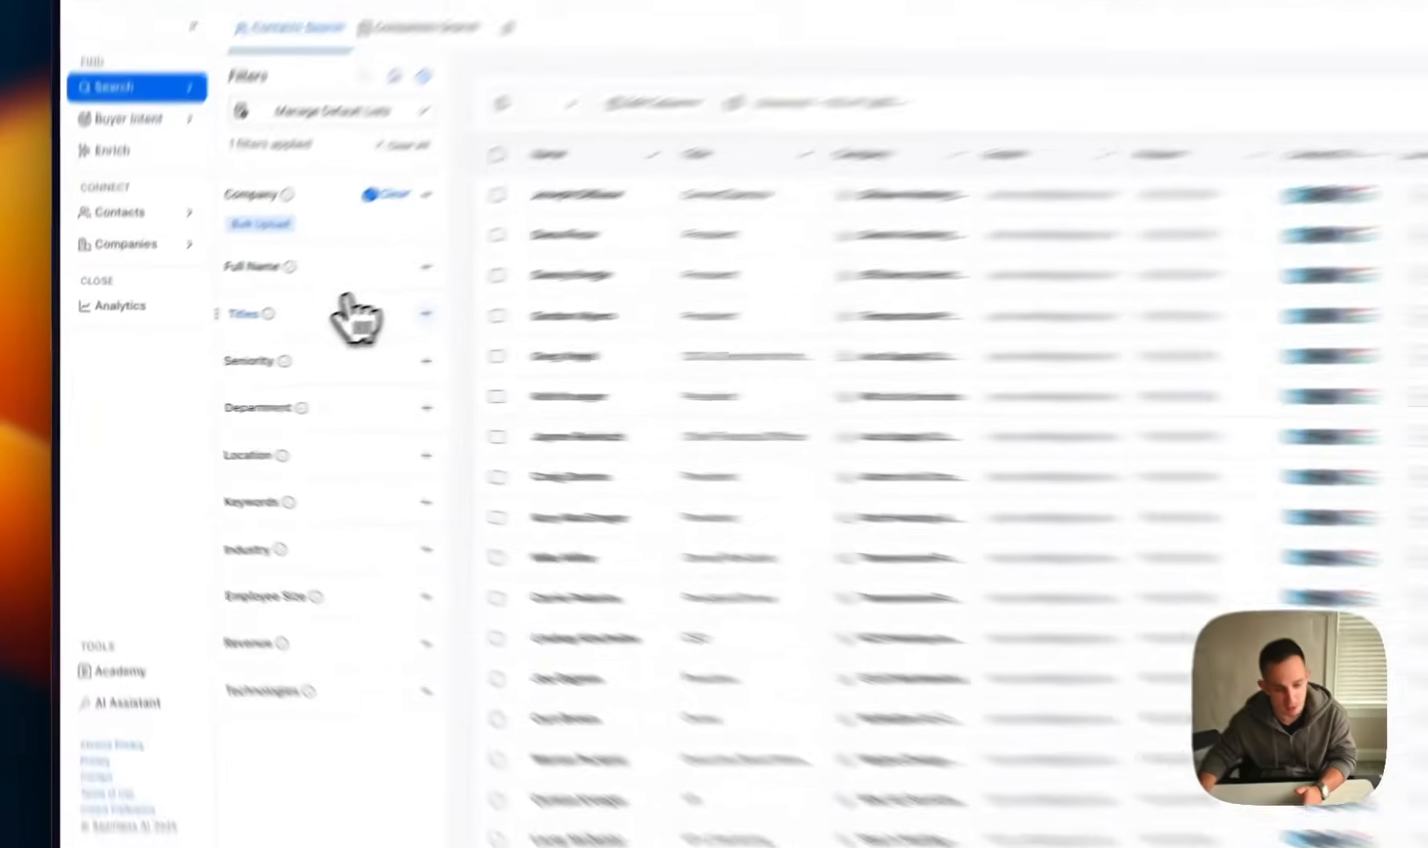
left_click(279, 338)
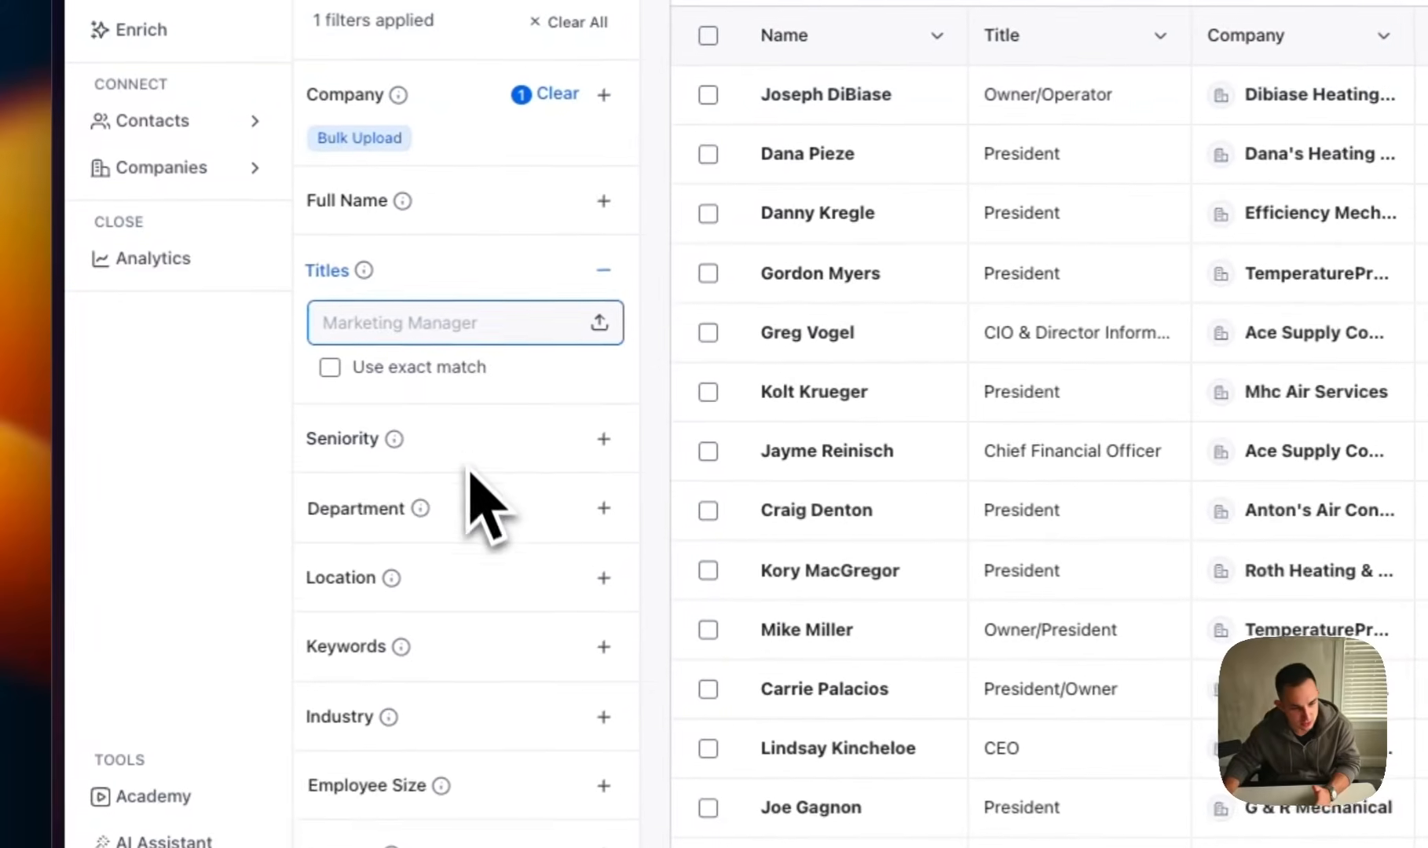
left_click(470, 468)
left_click(491, 561)
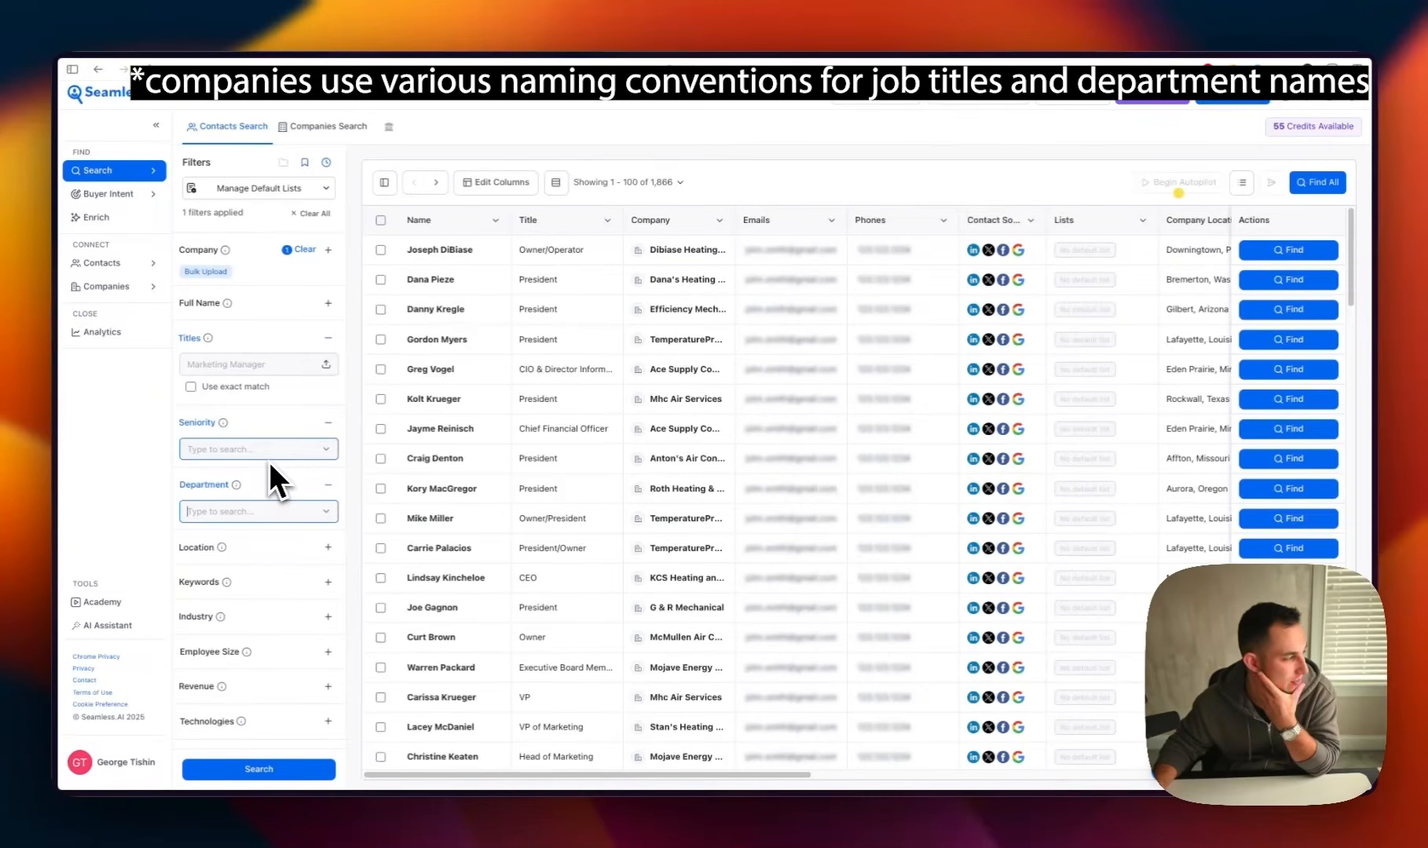
Add ceo, owner and founder to the contacts' title filter
left_click(255, 363)
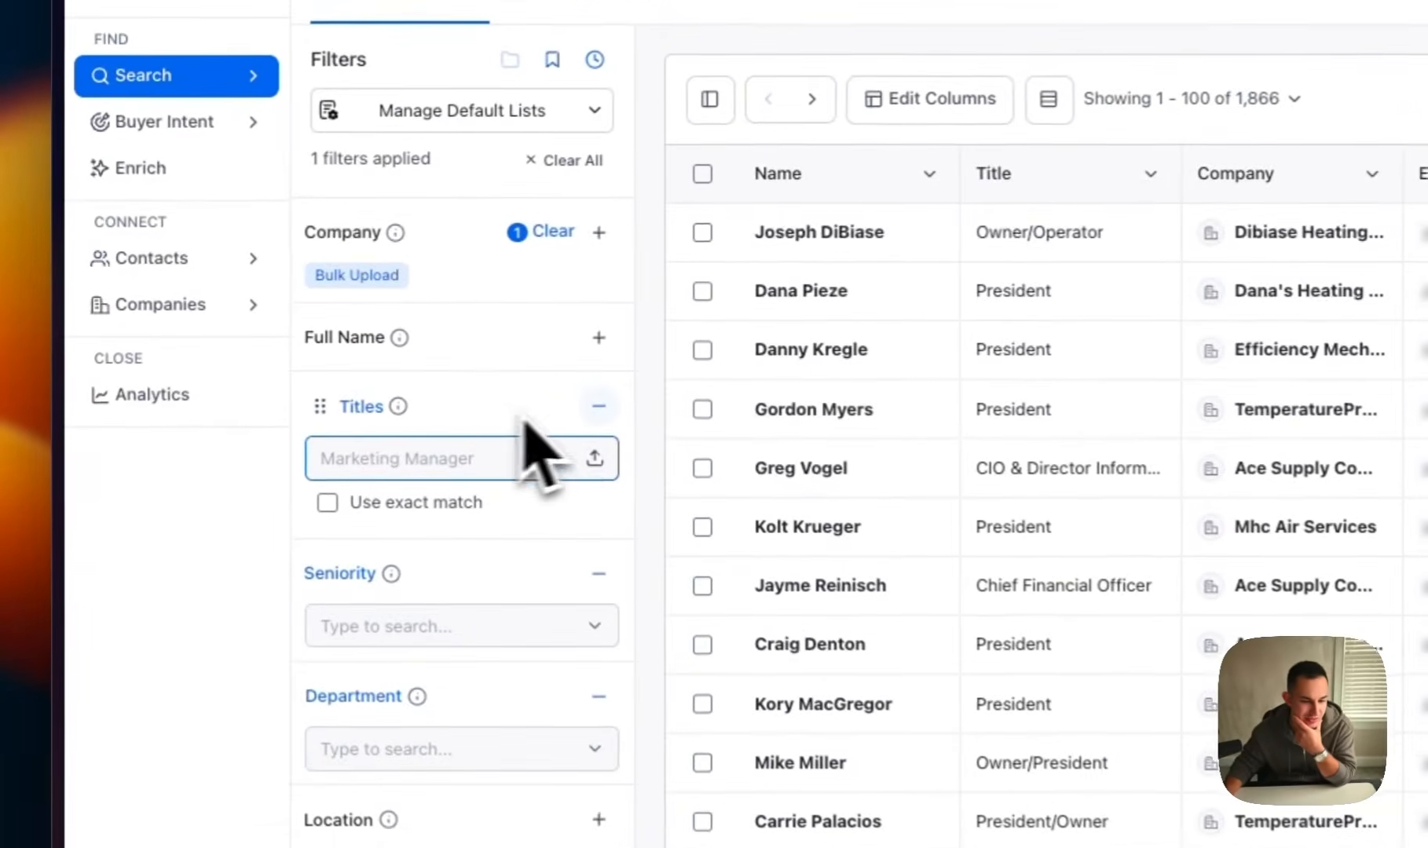
type("ceo")
key("Return")
type("owne")
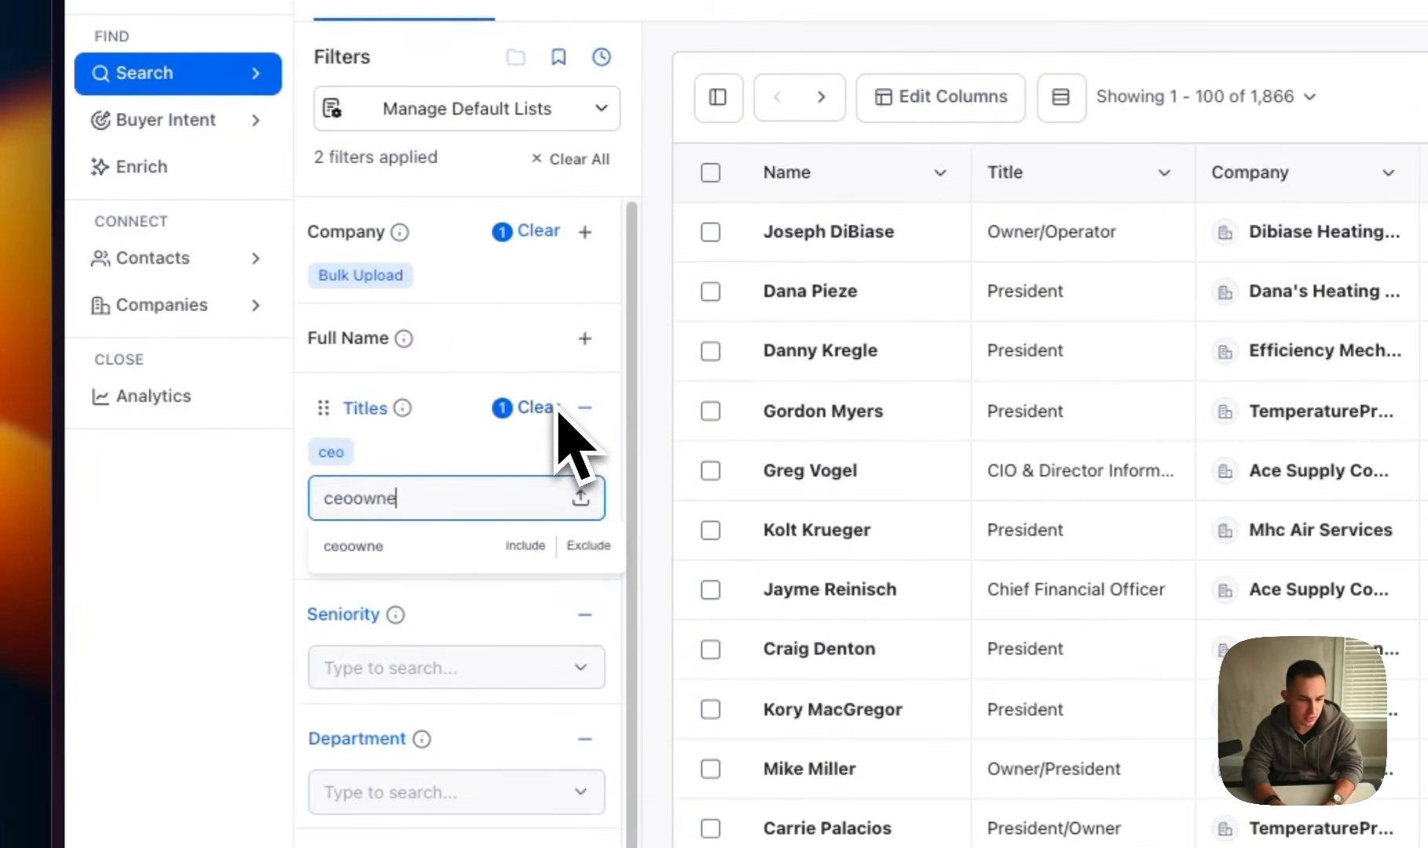
key("BackSpace")
key("BackSpace")
key("BackSpace")
key("BackSpace")
key("BackSpace")
key("BackSpace")
key("BackSpace")
type("owner")
key("Return")
type("founder")
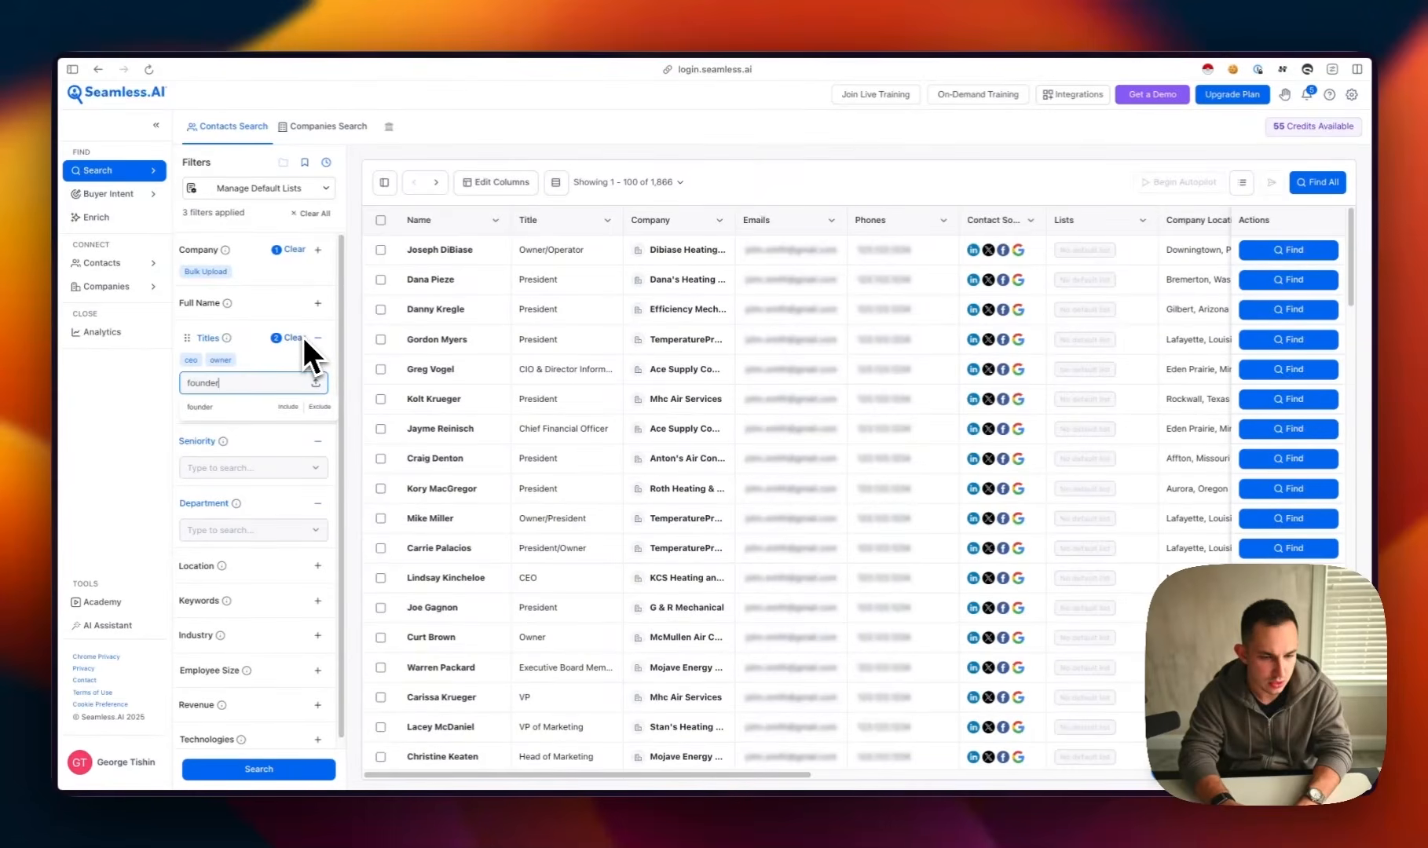
key("Return")
Add operator, president and director to the contacts' title filter
type("operator")
key("Return")
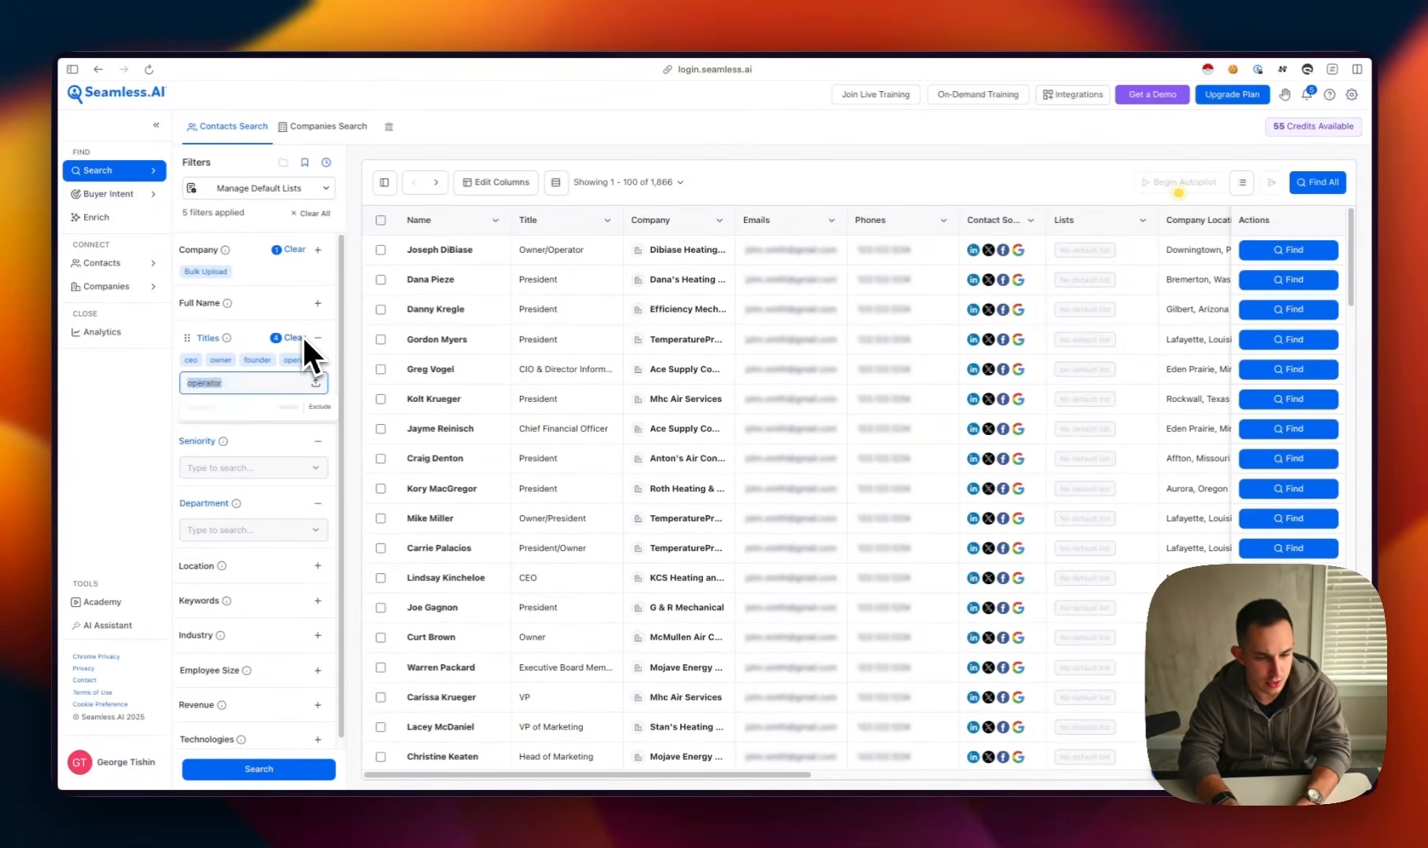
type("president")
key("Return")
type("direc")
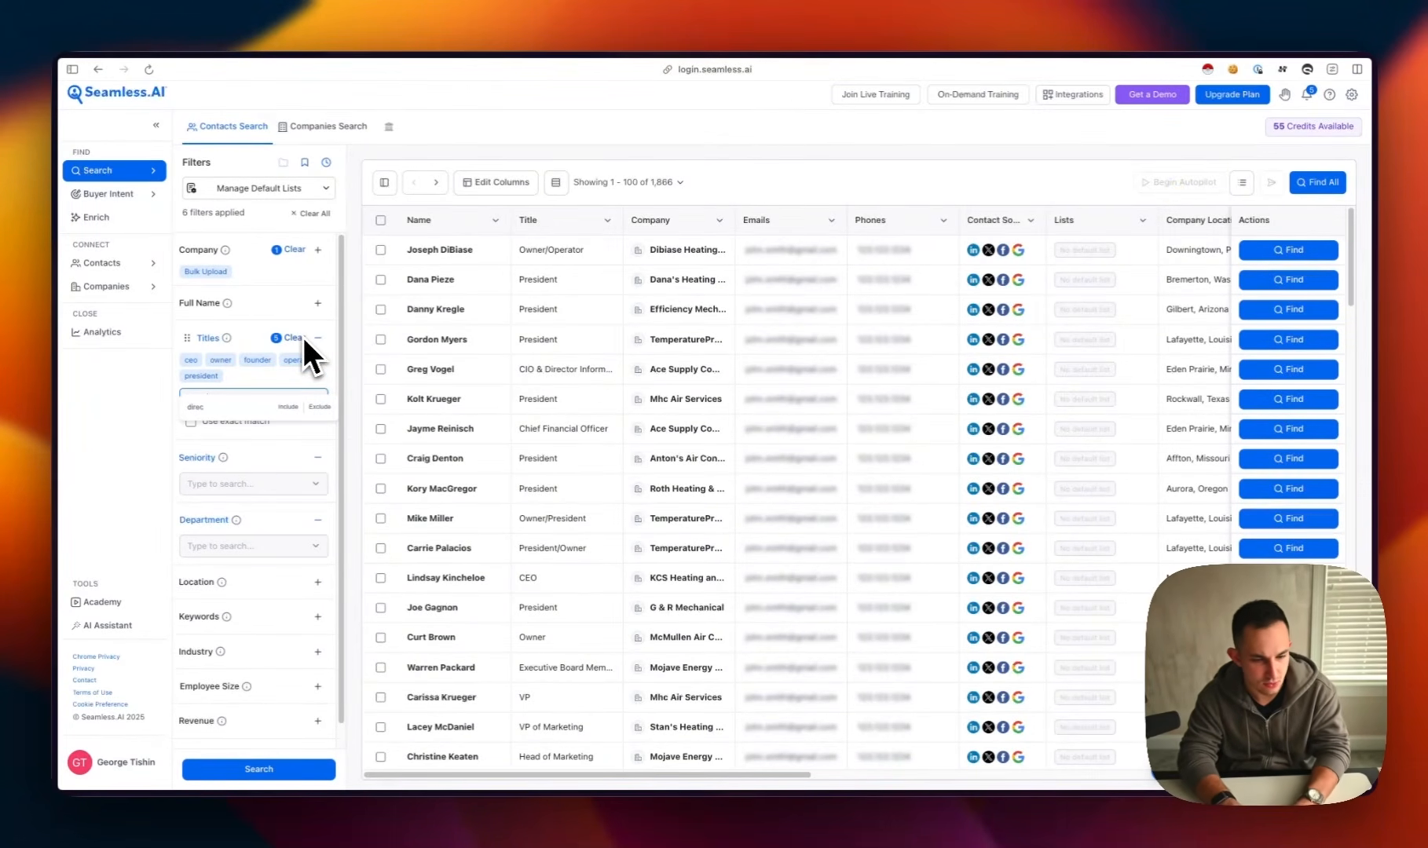
type("tor")
key("Return")
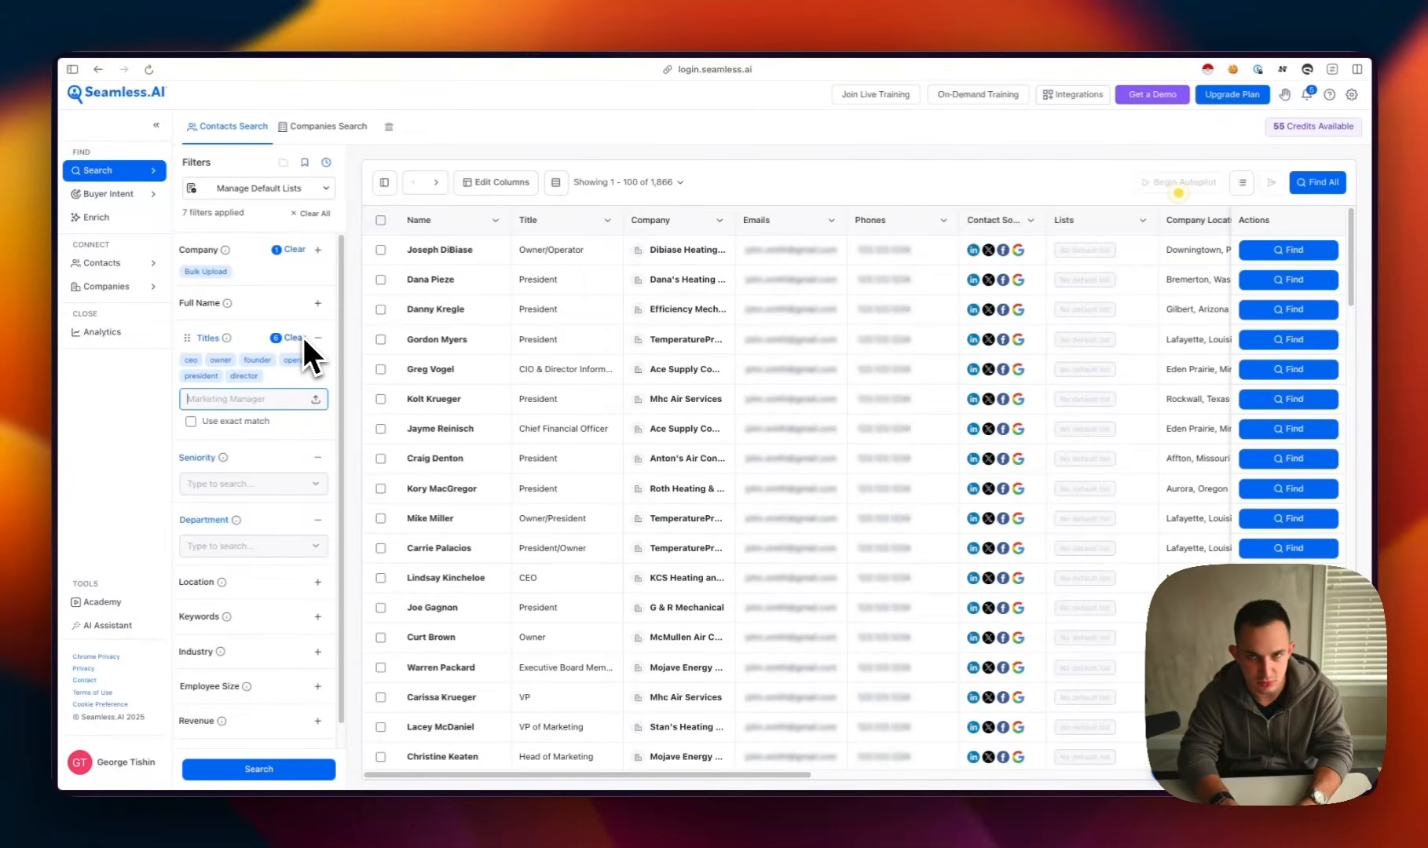
Add executive, chair, cmo and coo to the title filter and rerun the contacts search
type("executive")
key("Return")
type("Ch")
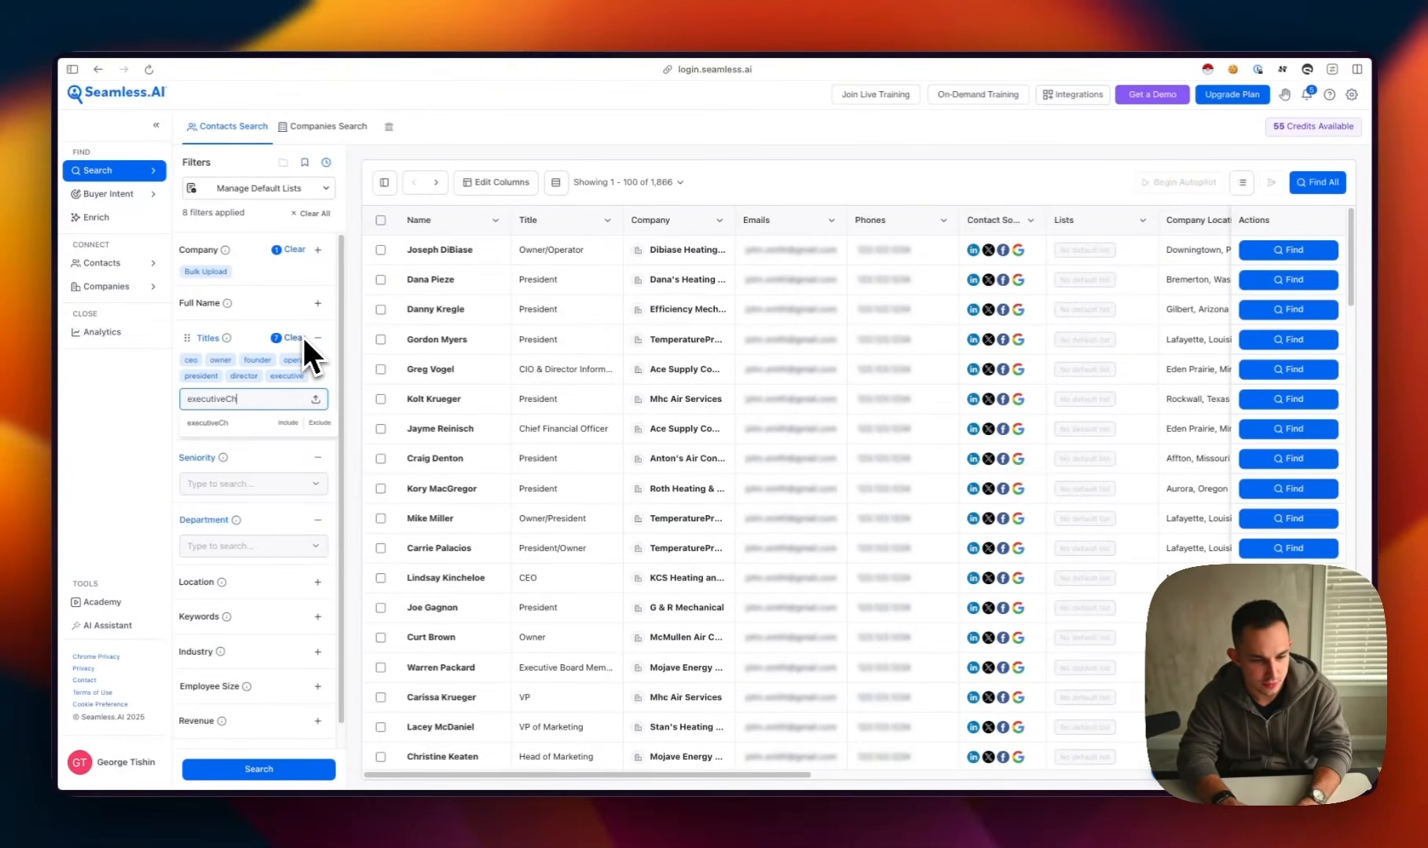
type("air")
key("Return")
type("cmo")
key("Return")
type("co")
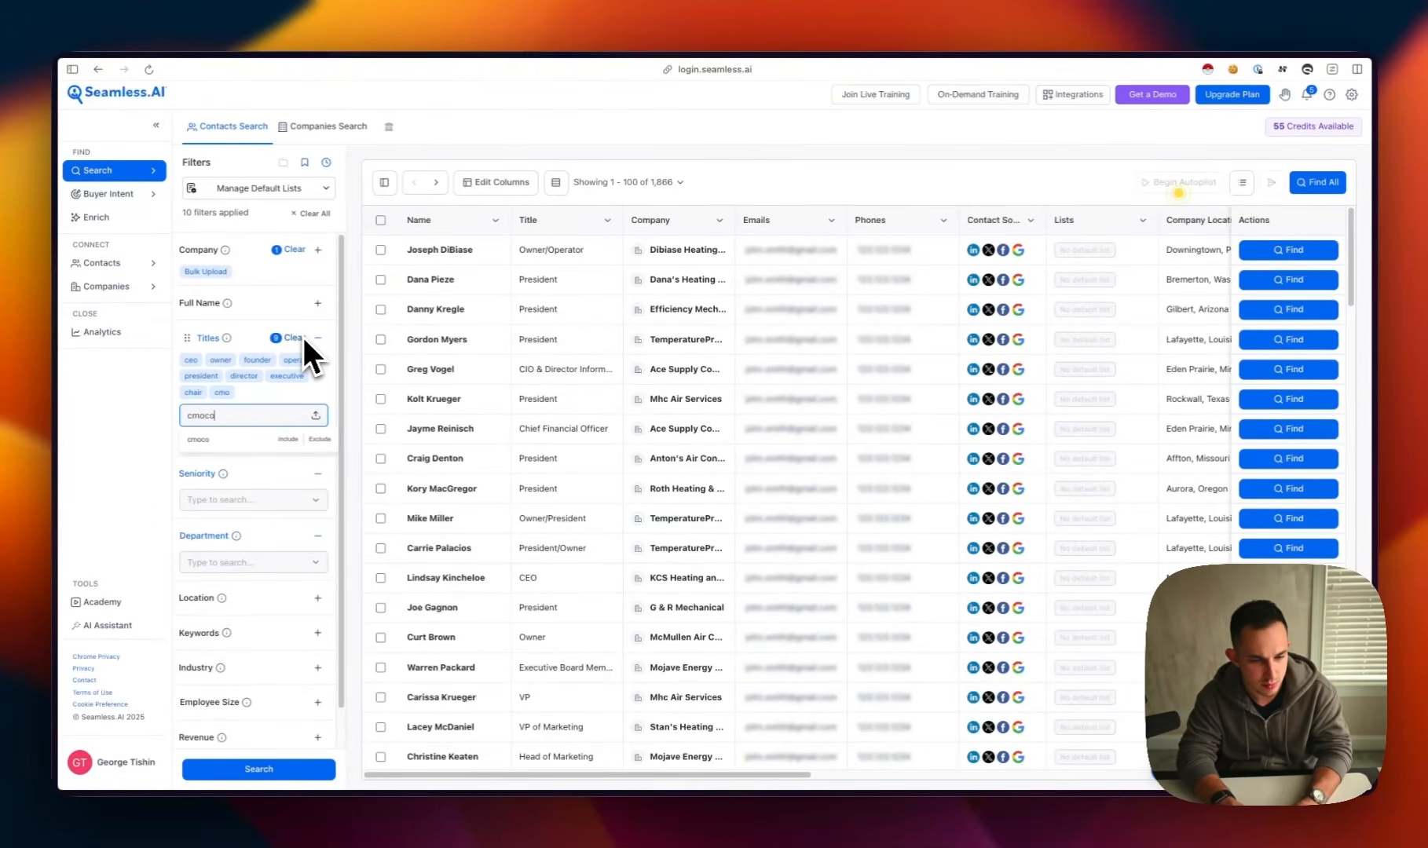
type("o")
key("Return")
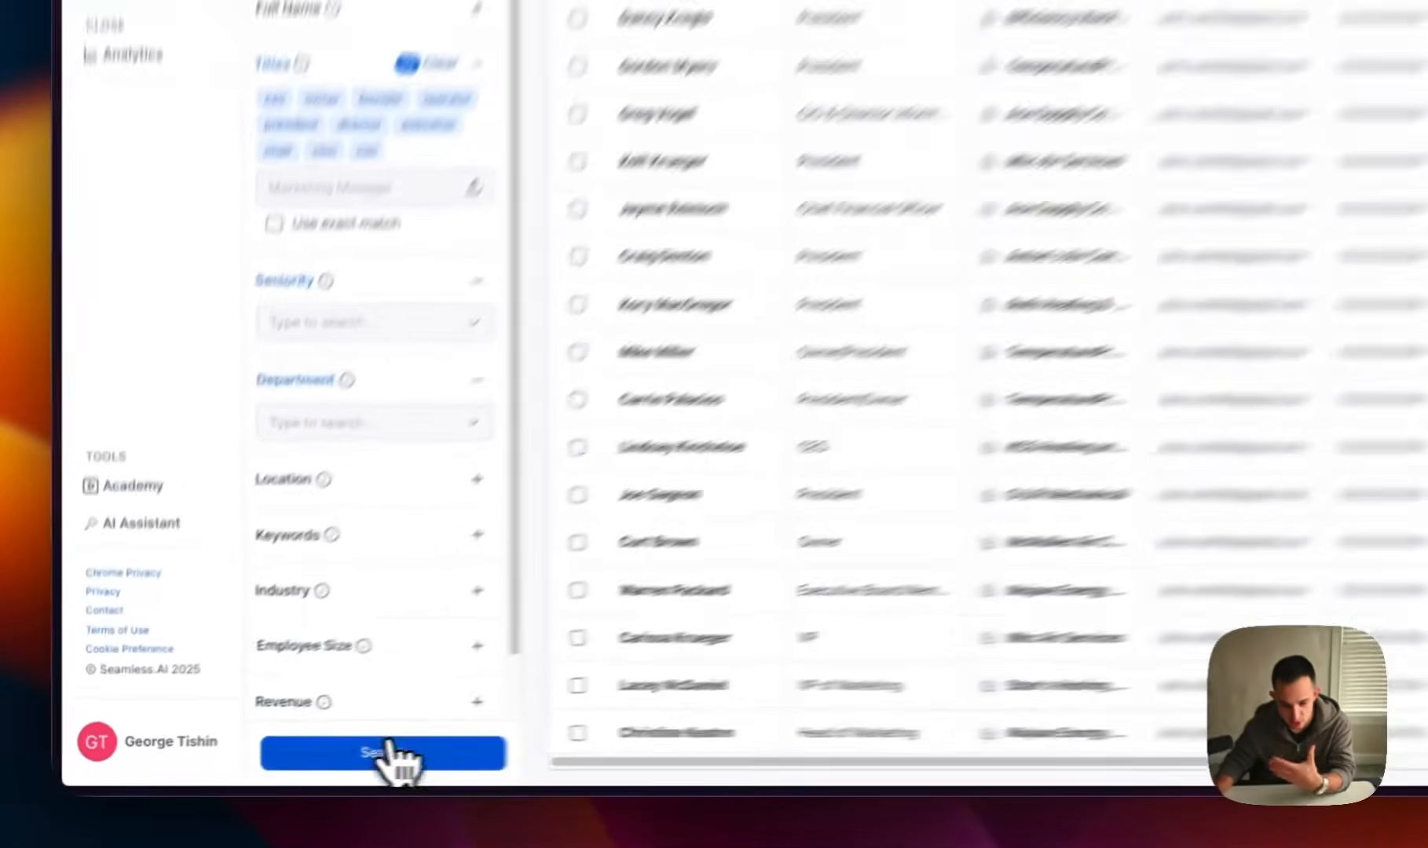
left_click(258, 769)
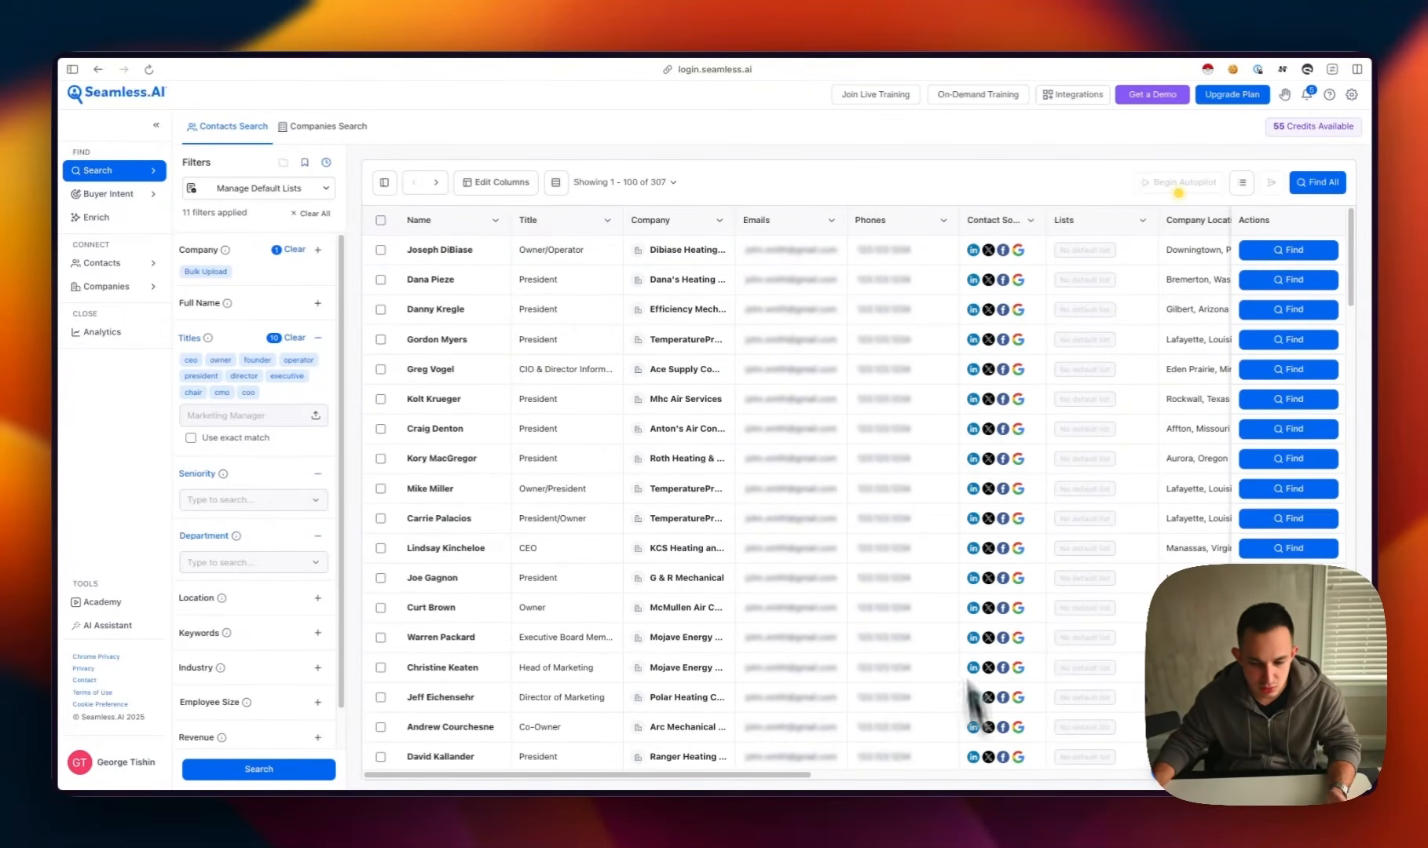
scroll(835, 482, "down", 5)
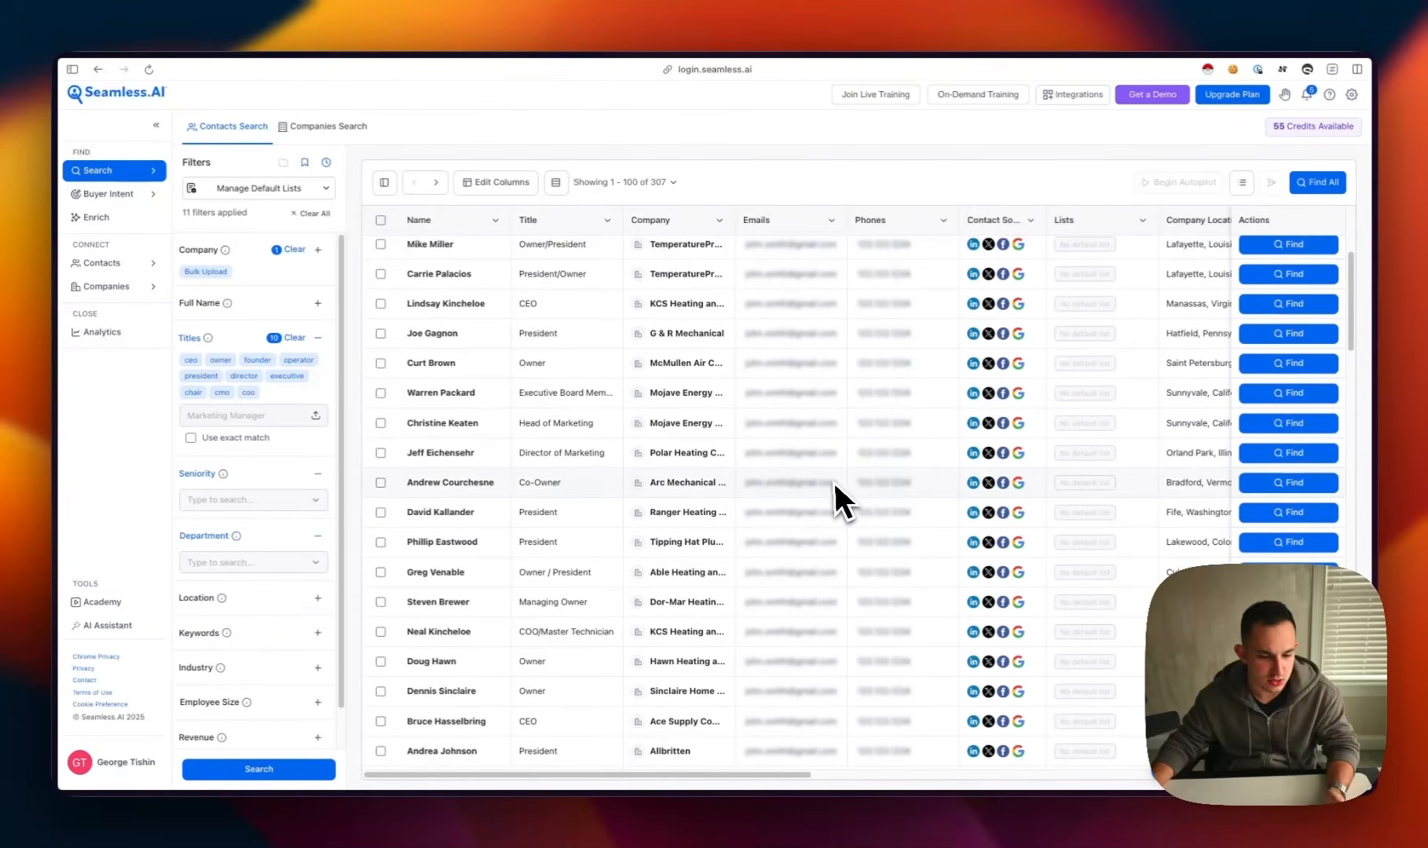
scroll(835, 482, "down", 7)
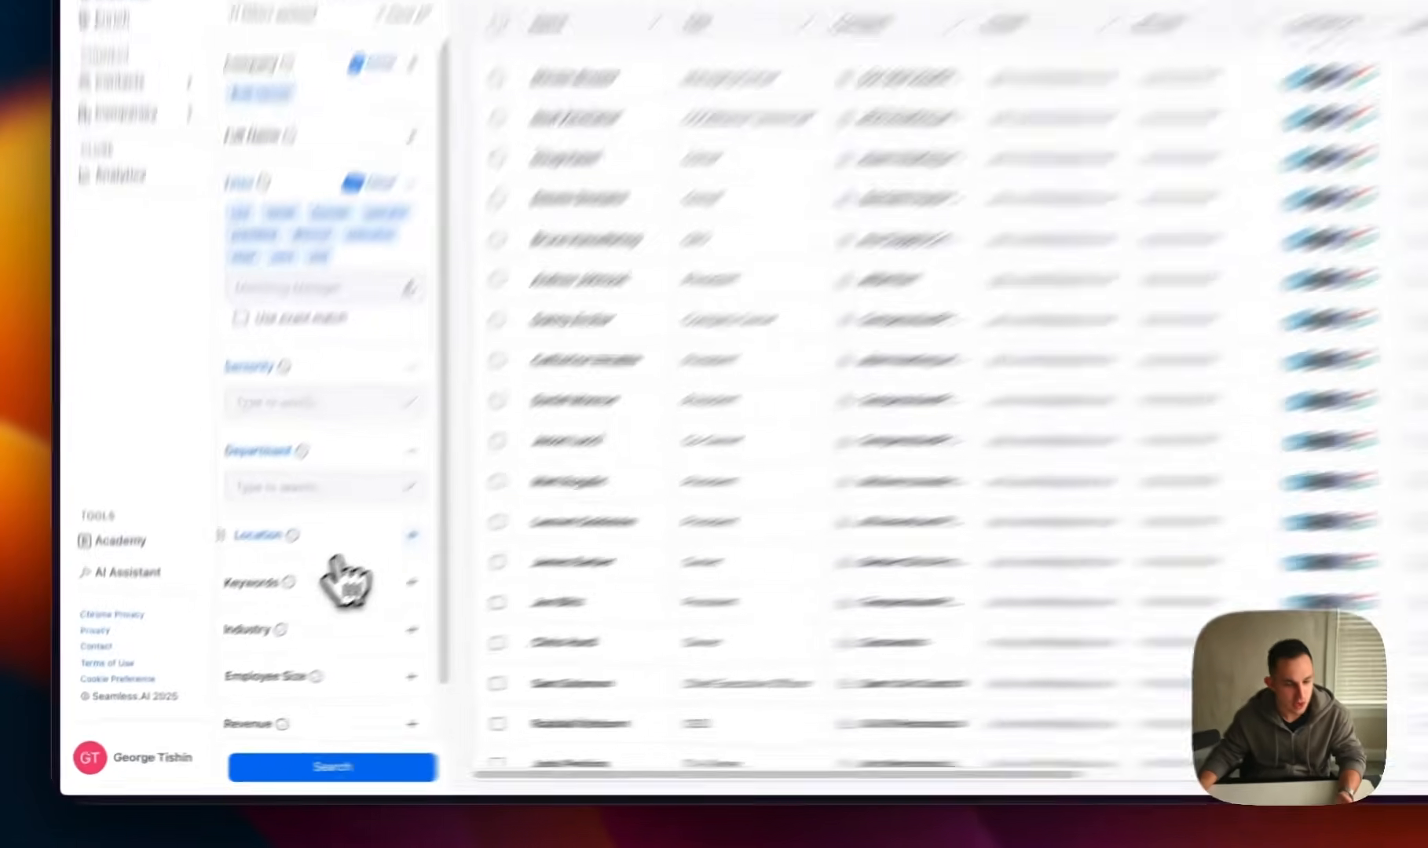
Expand the location, keywords, industry, employee size and revenue filters to examine their options
left_click(318, 597)
scroll(278, 607, "down", 3)
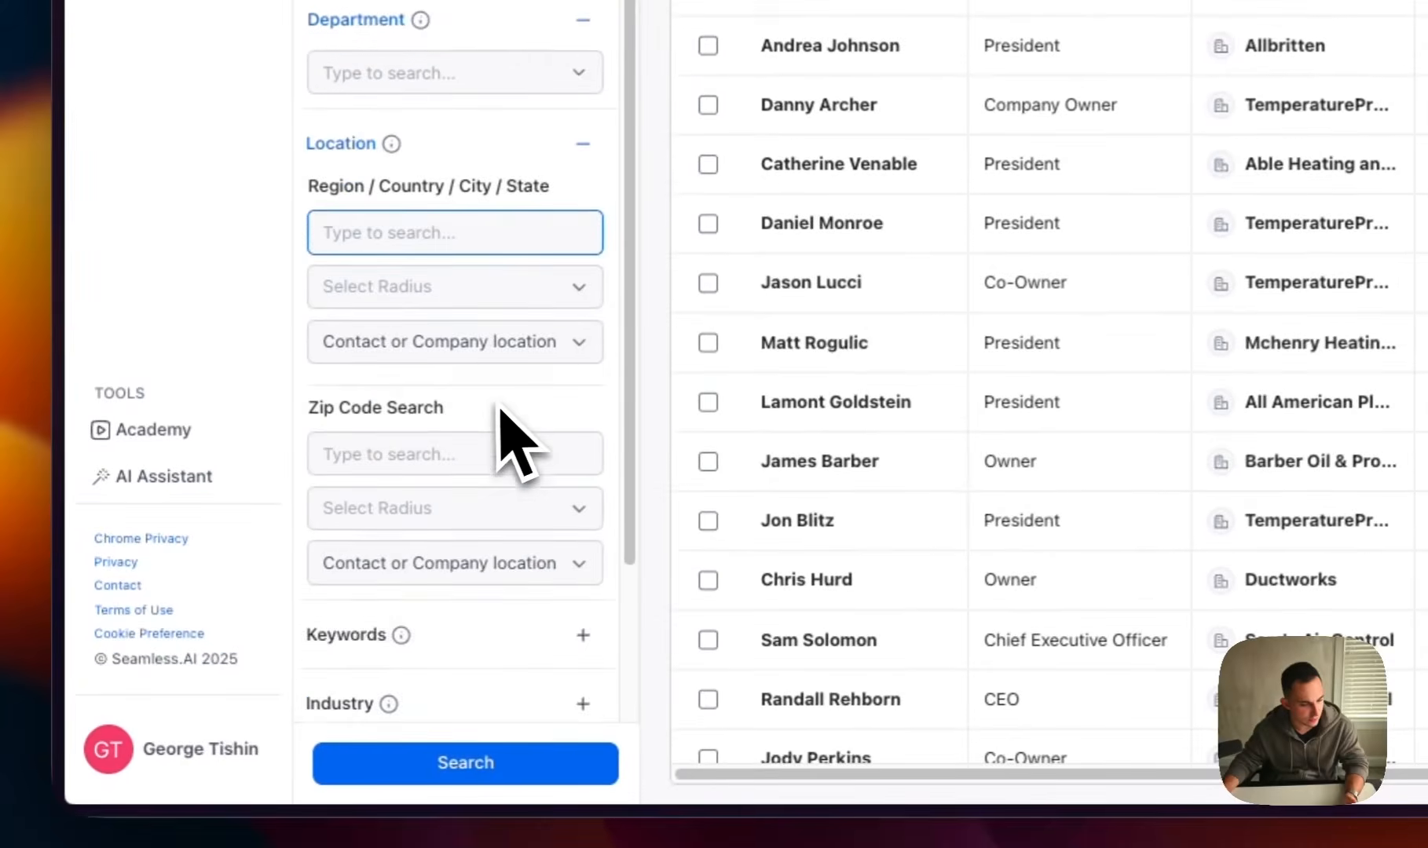
scroll(499, 405, "down", 1)
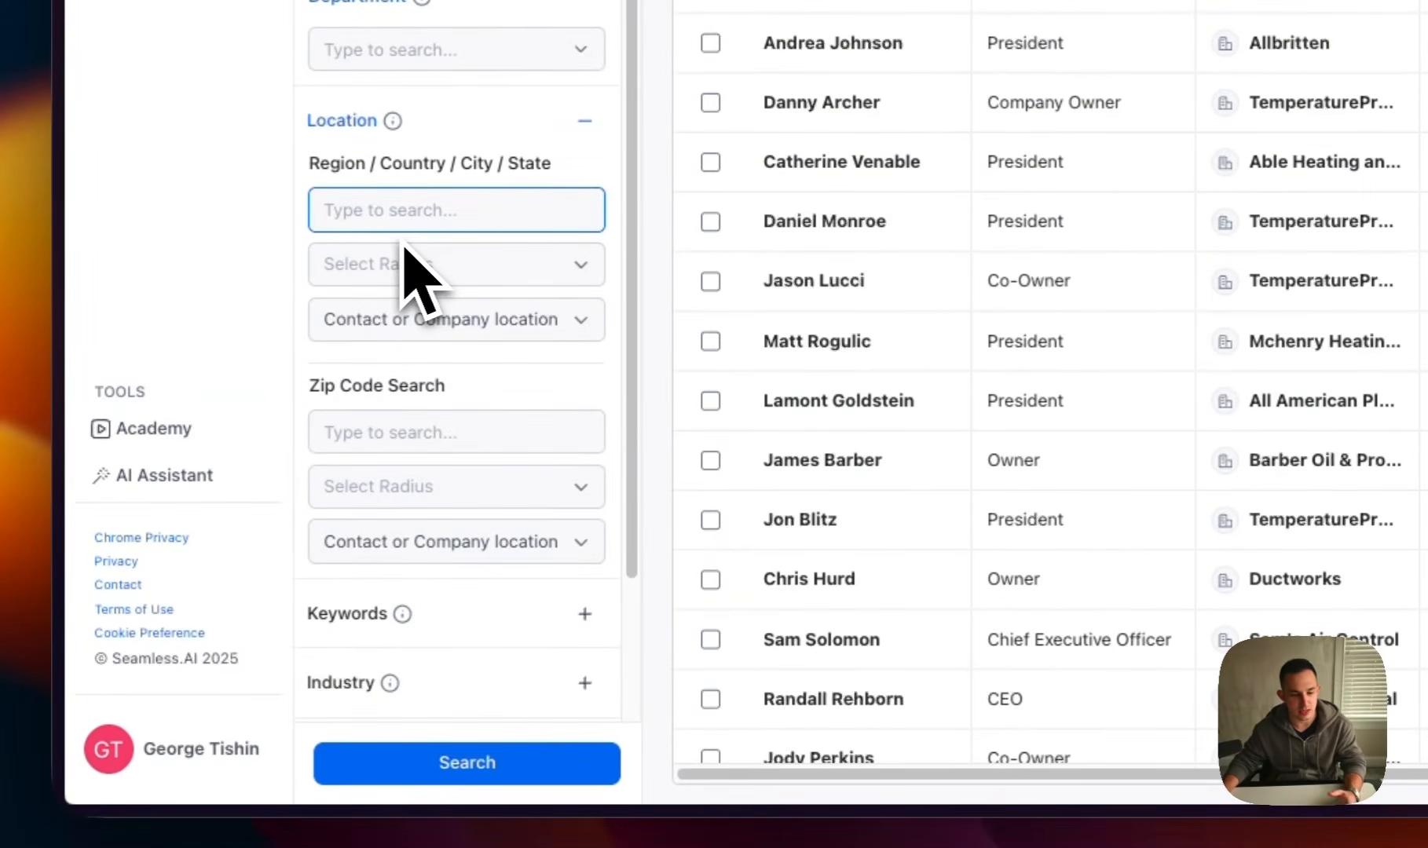
scroll(404, 247, "down", 4)
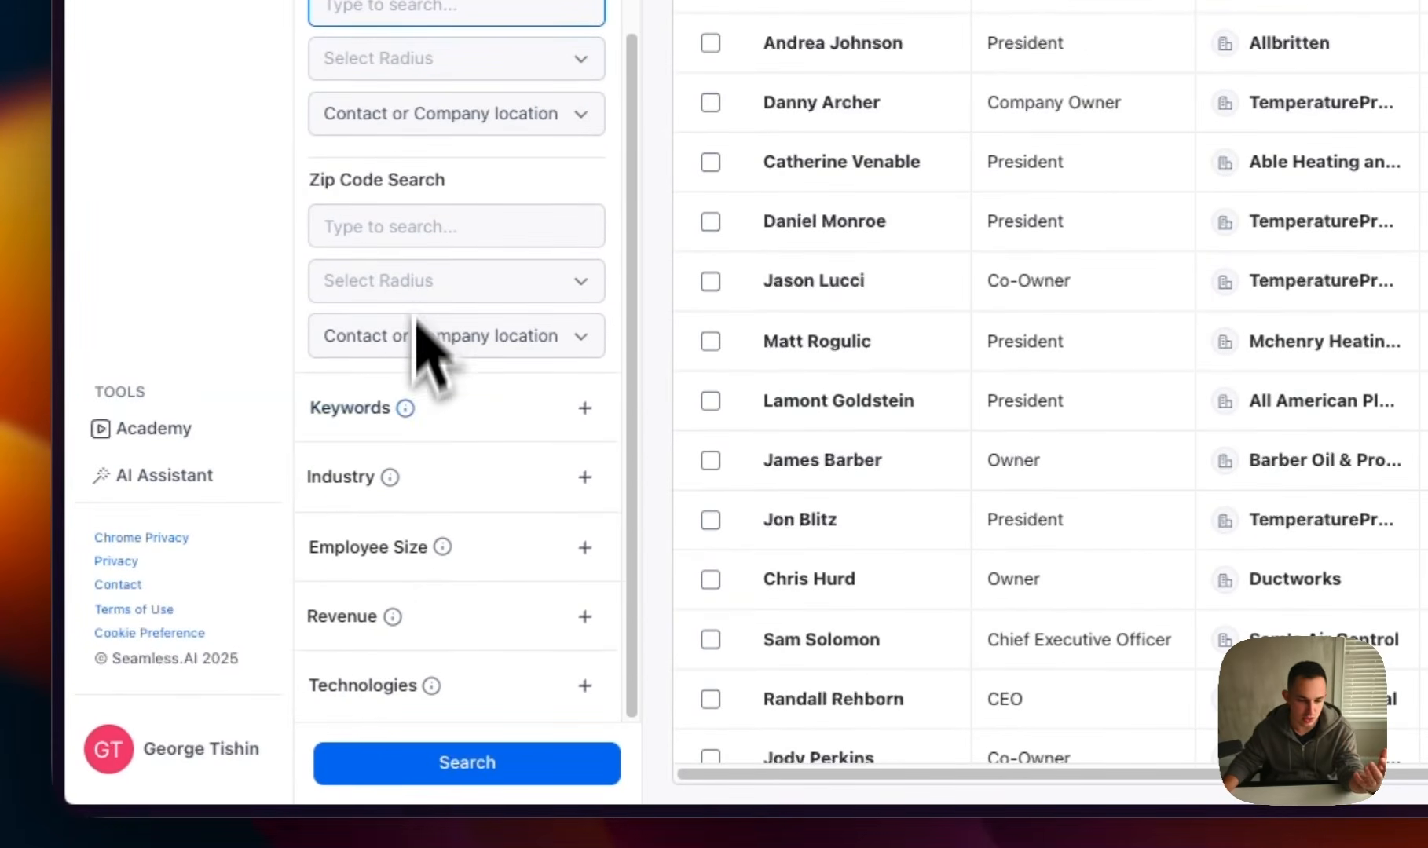
left_click(506, 404)
scroll(515, 424, "down", 2)
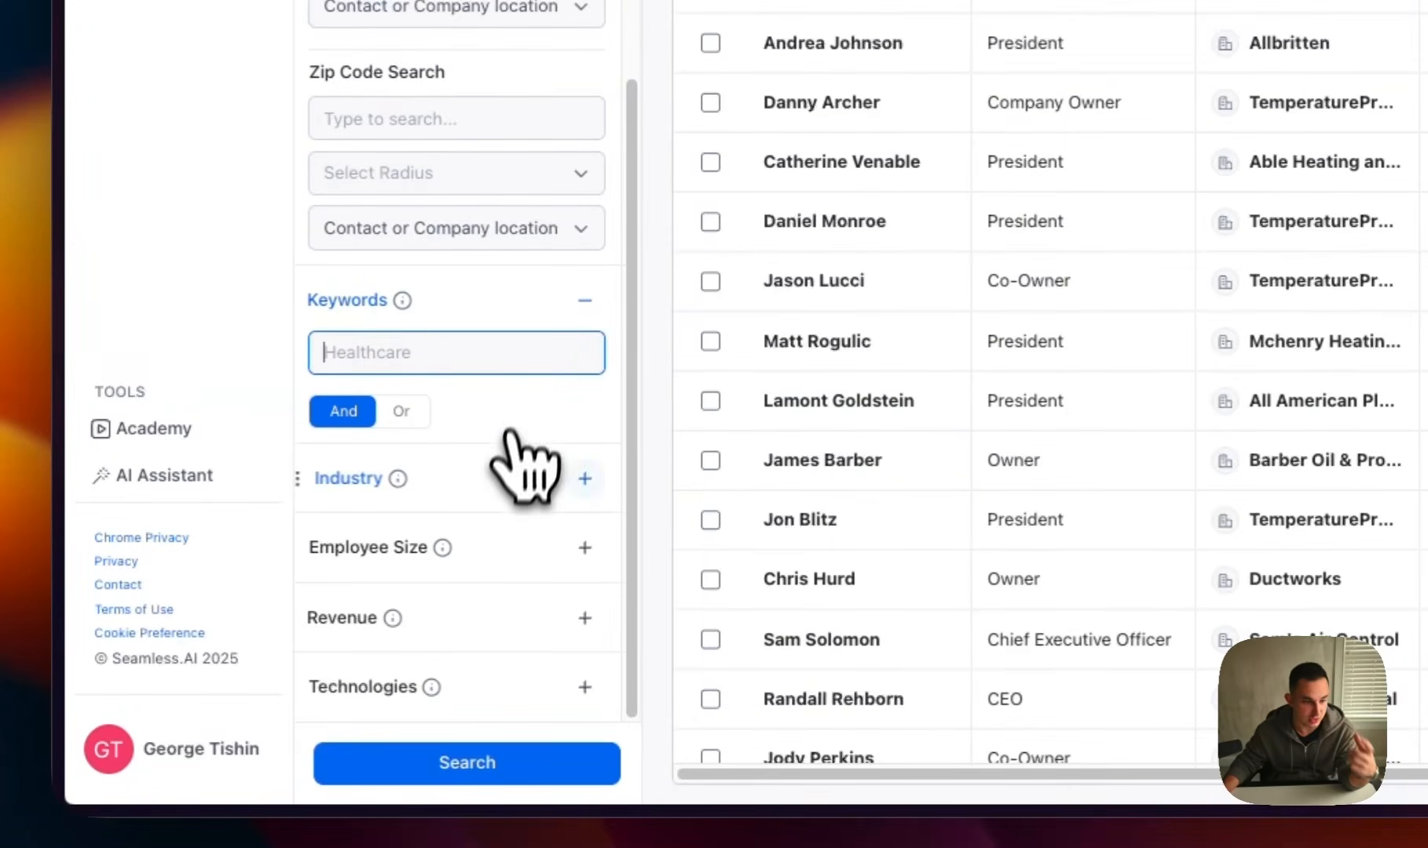
left_click(511, 472)
scroll(472, 463, "down", 5)
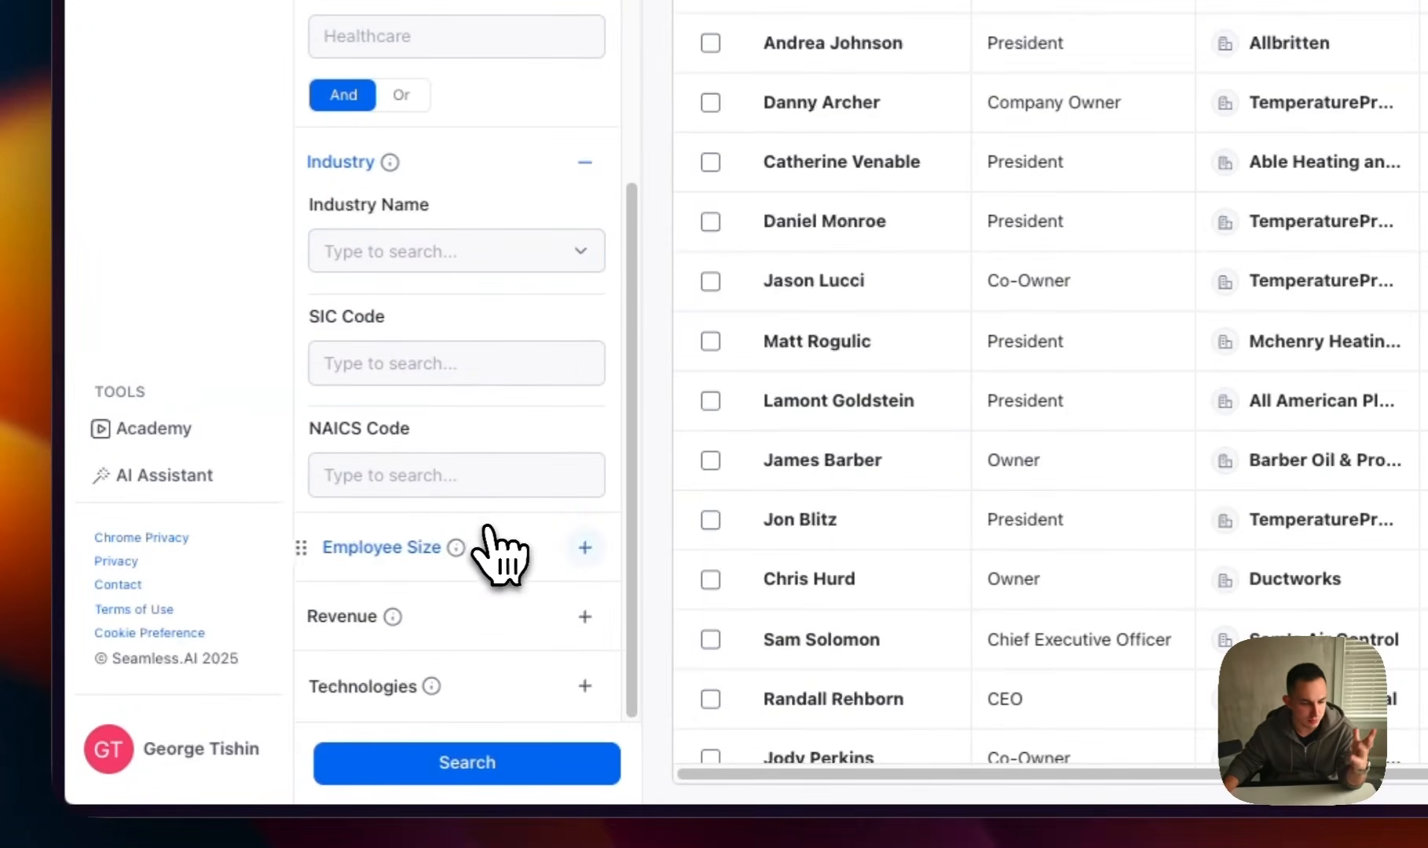
left_click(501, 548)
scroll(501, 567, "down", 1)
left_click(494, 619)
scroll(528, 597, "down", 1)
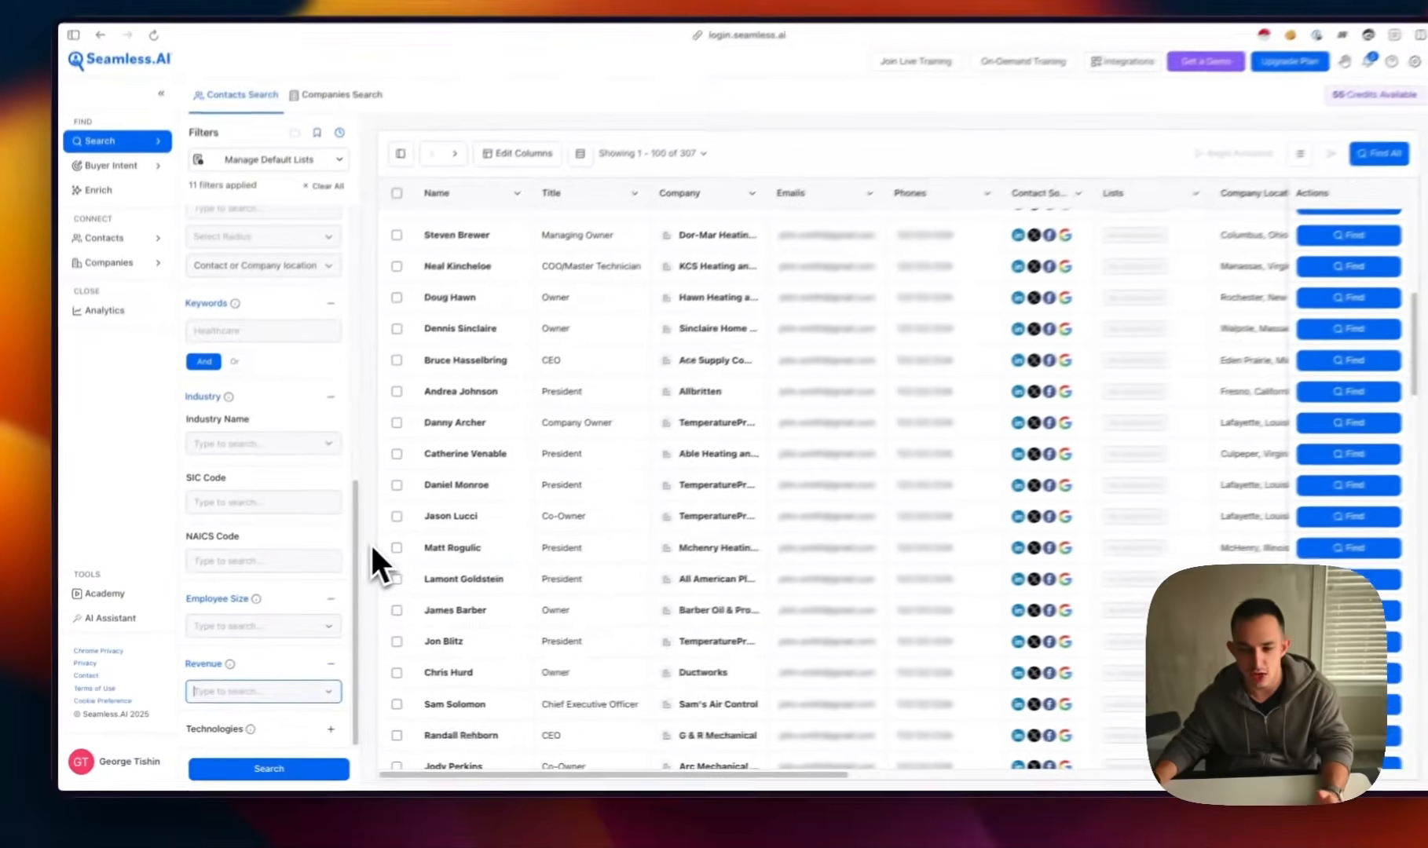
Collapse the seniority, department, location, keywords, industry, employee size and revenue filters
scroll(263, 528, "up", 6)
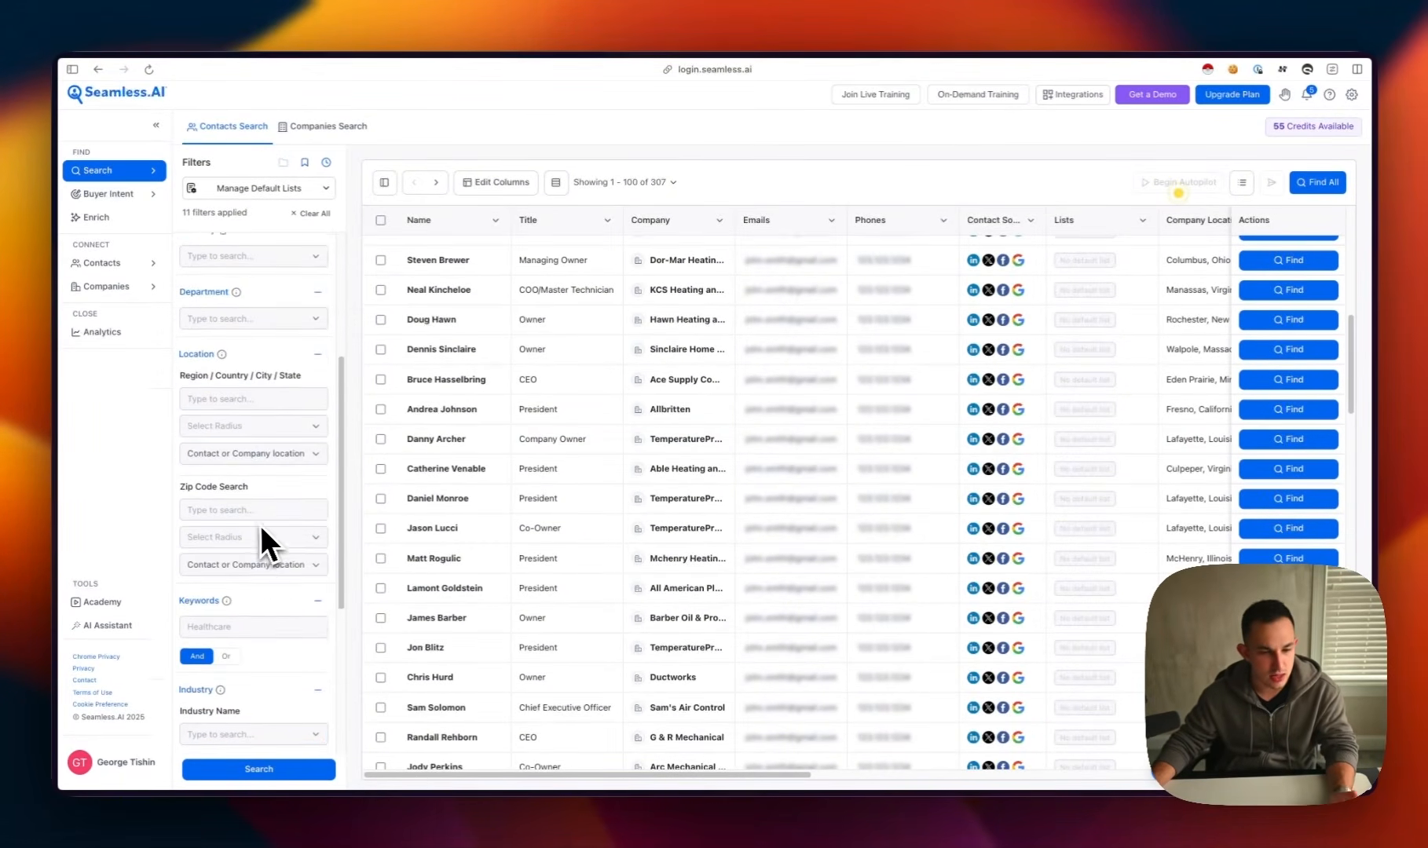
left_click(293, 509)
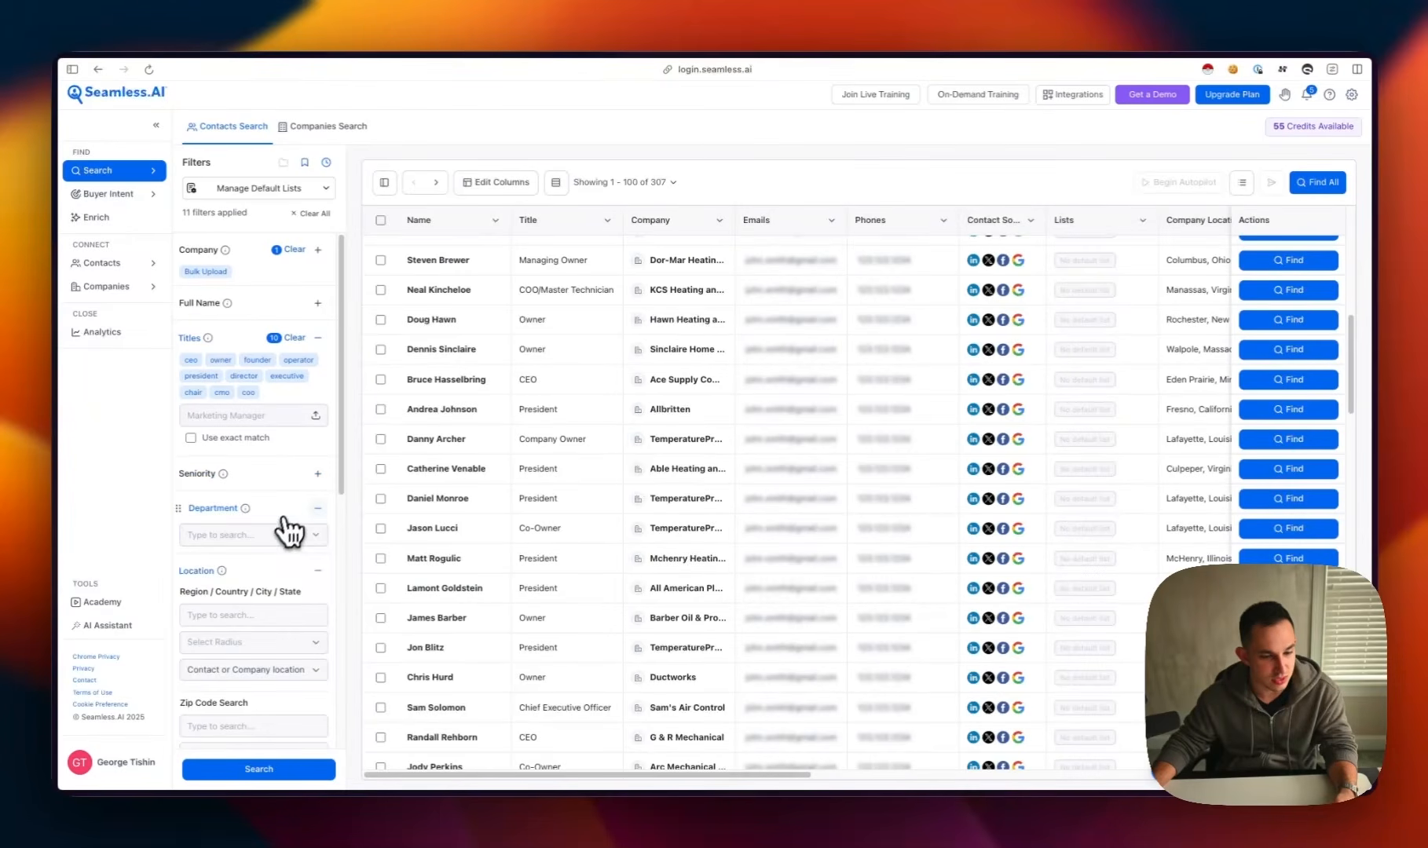
left_click(300, 543)
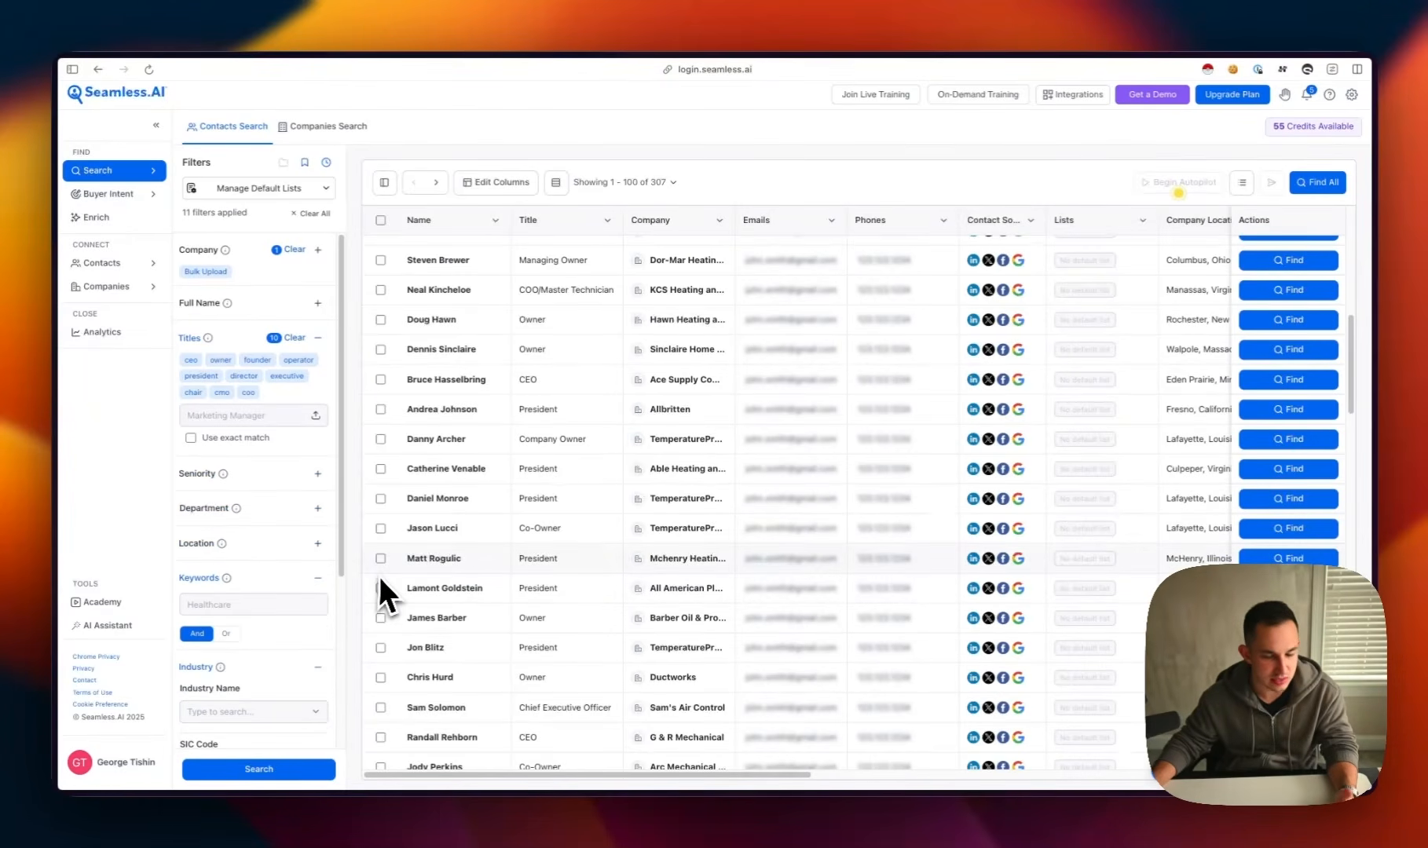
left_click(291, 580)
left_click(291, 613)
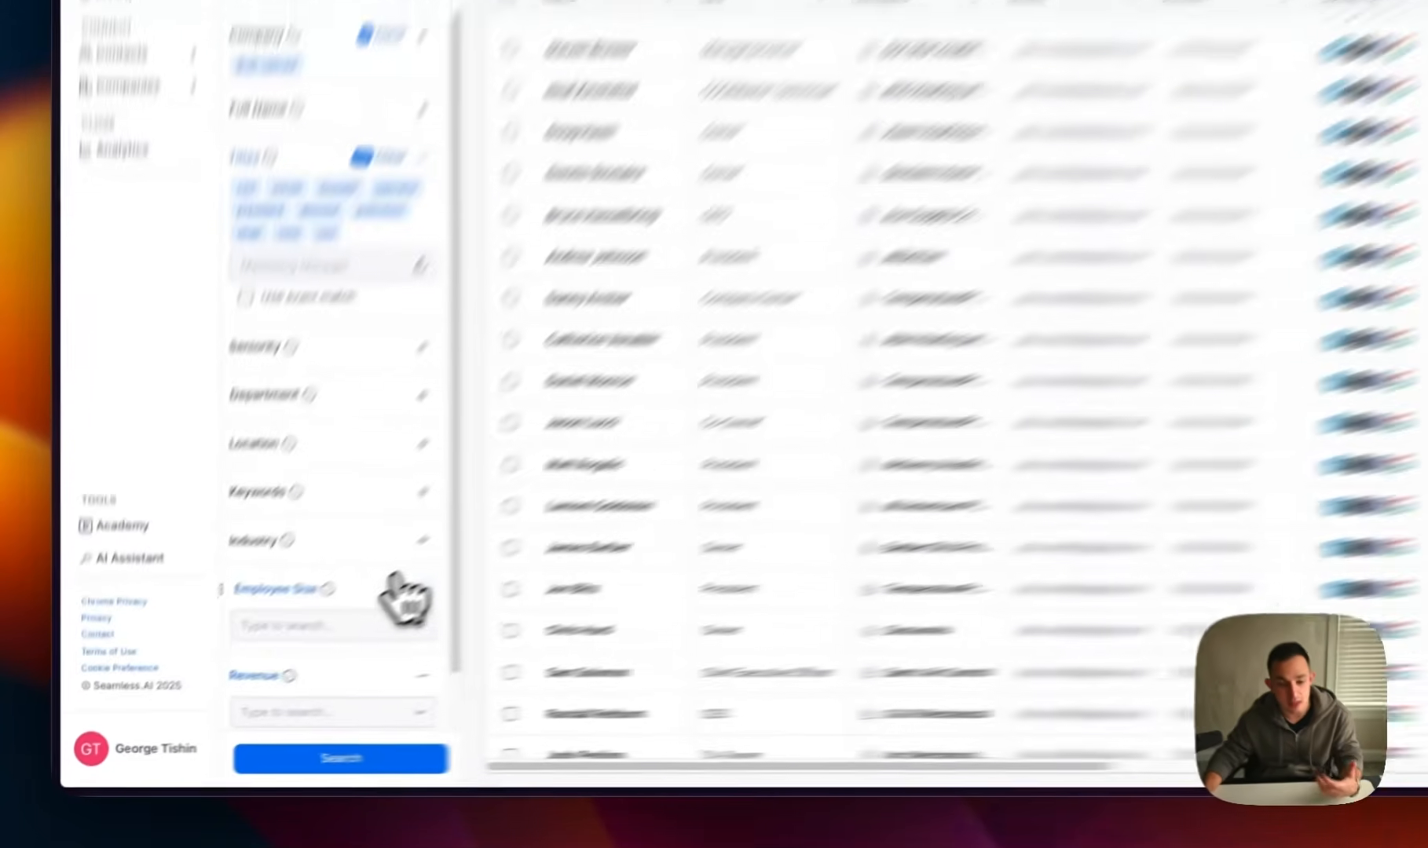
left_click(298, 646)
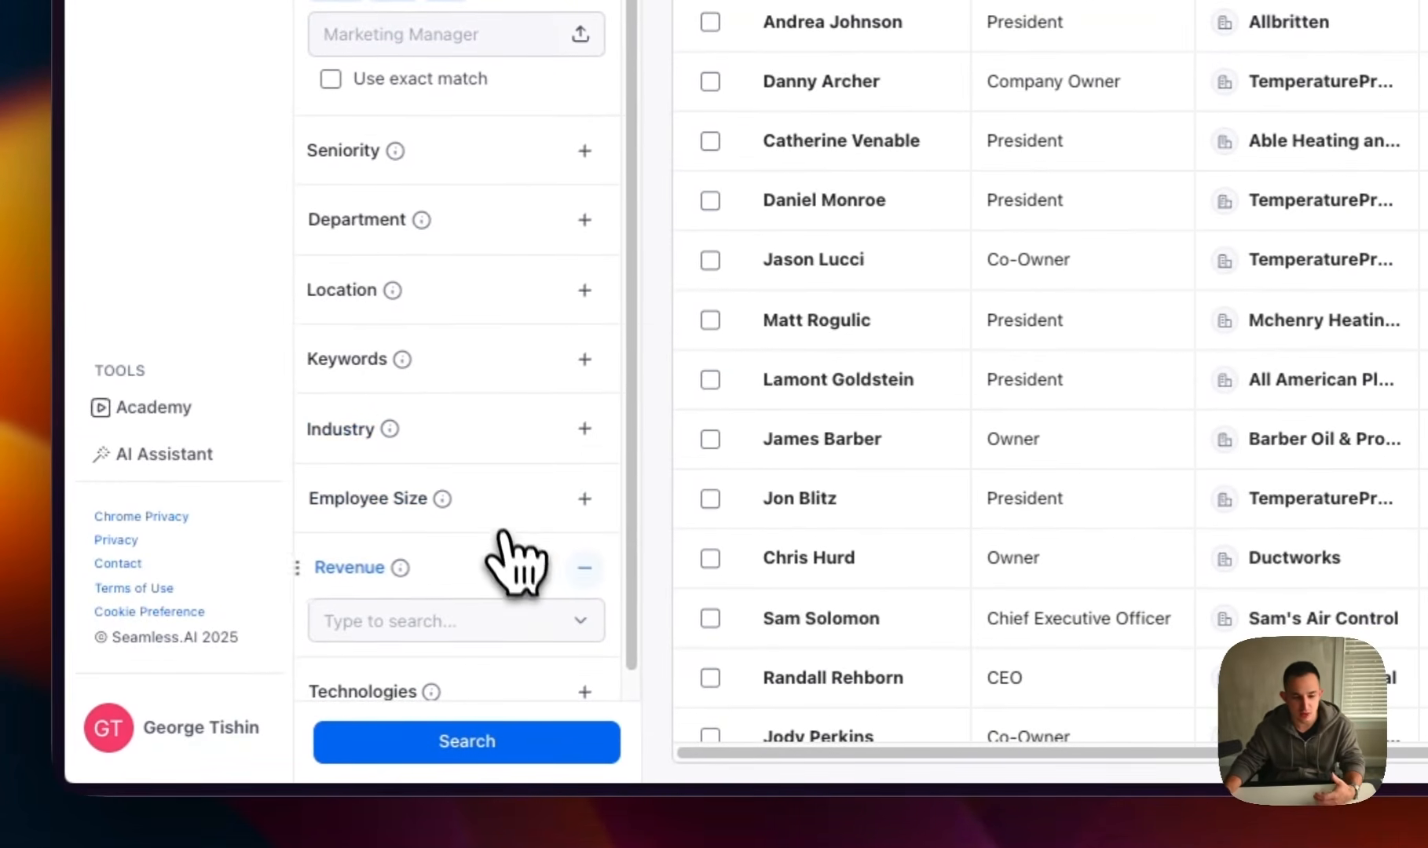
left_click(502, 537)
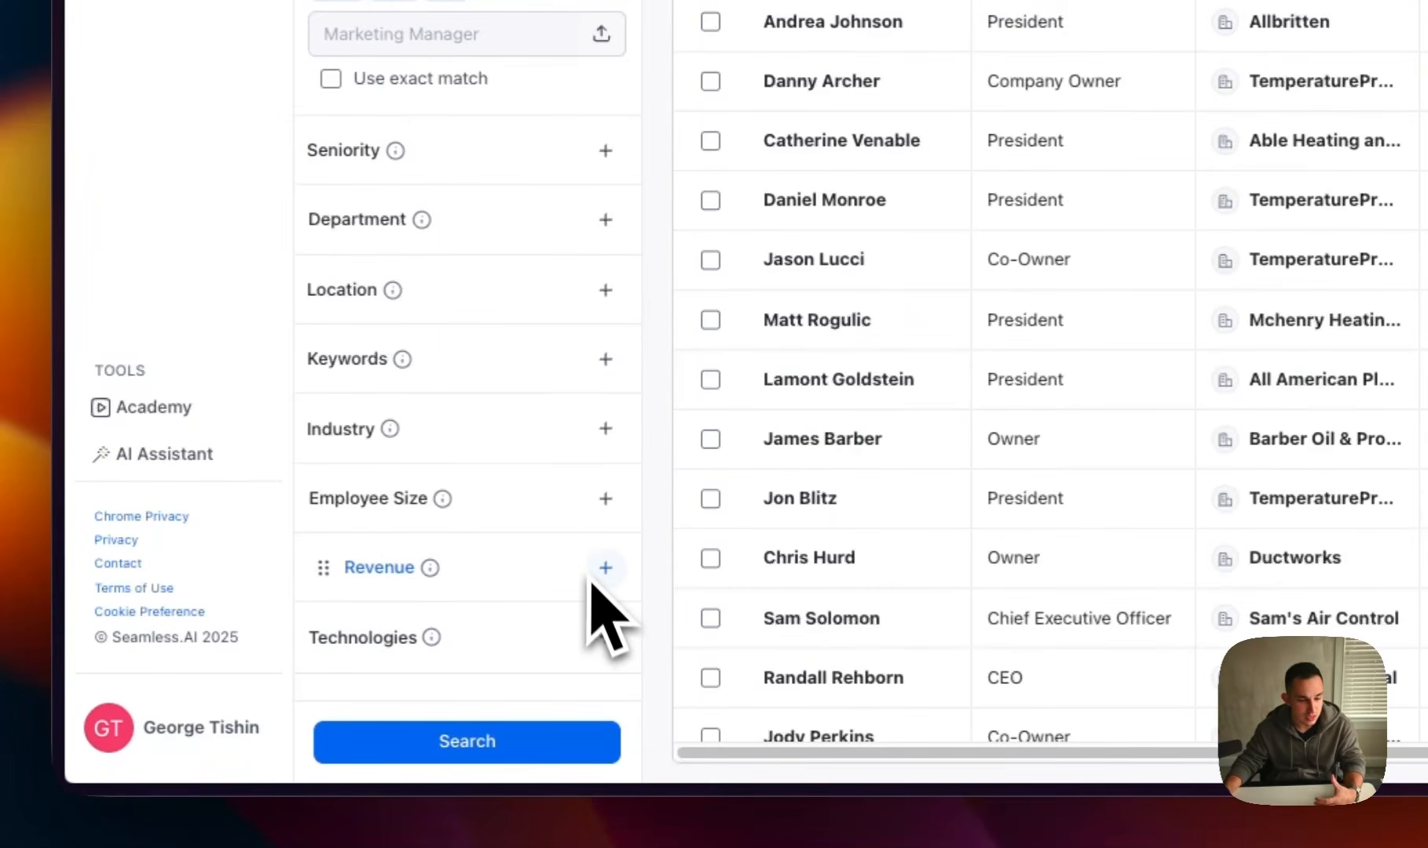
Look up Spotify and Shopify in the technologies filter without adding either one
left_click(542, 633)
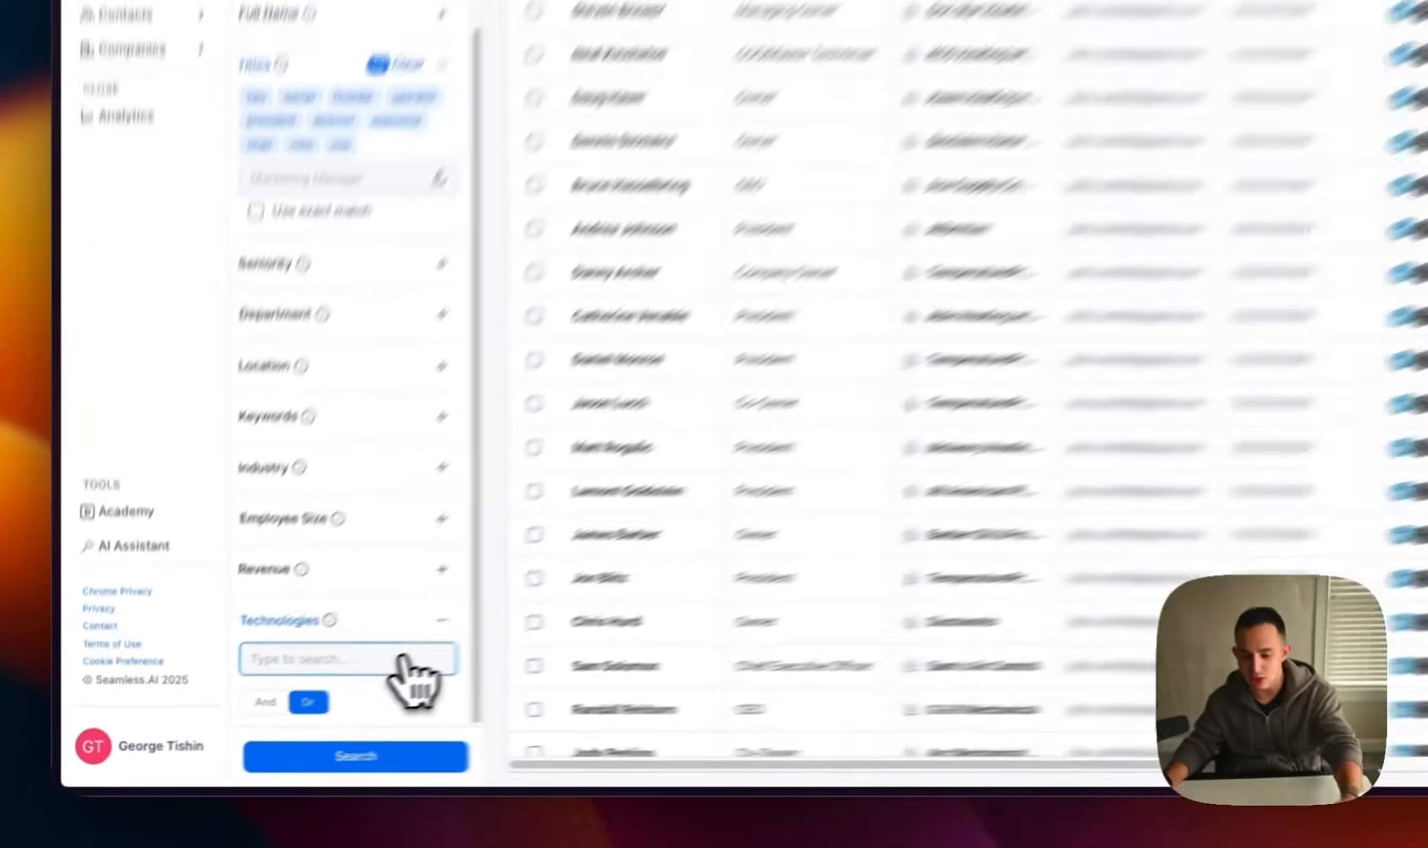
type("Spot")
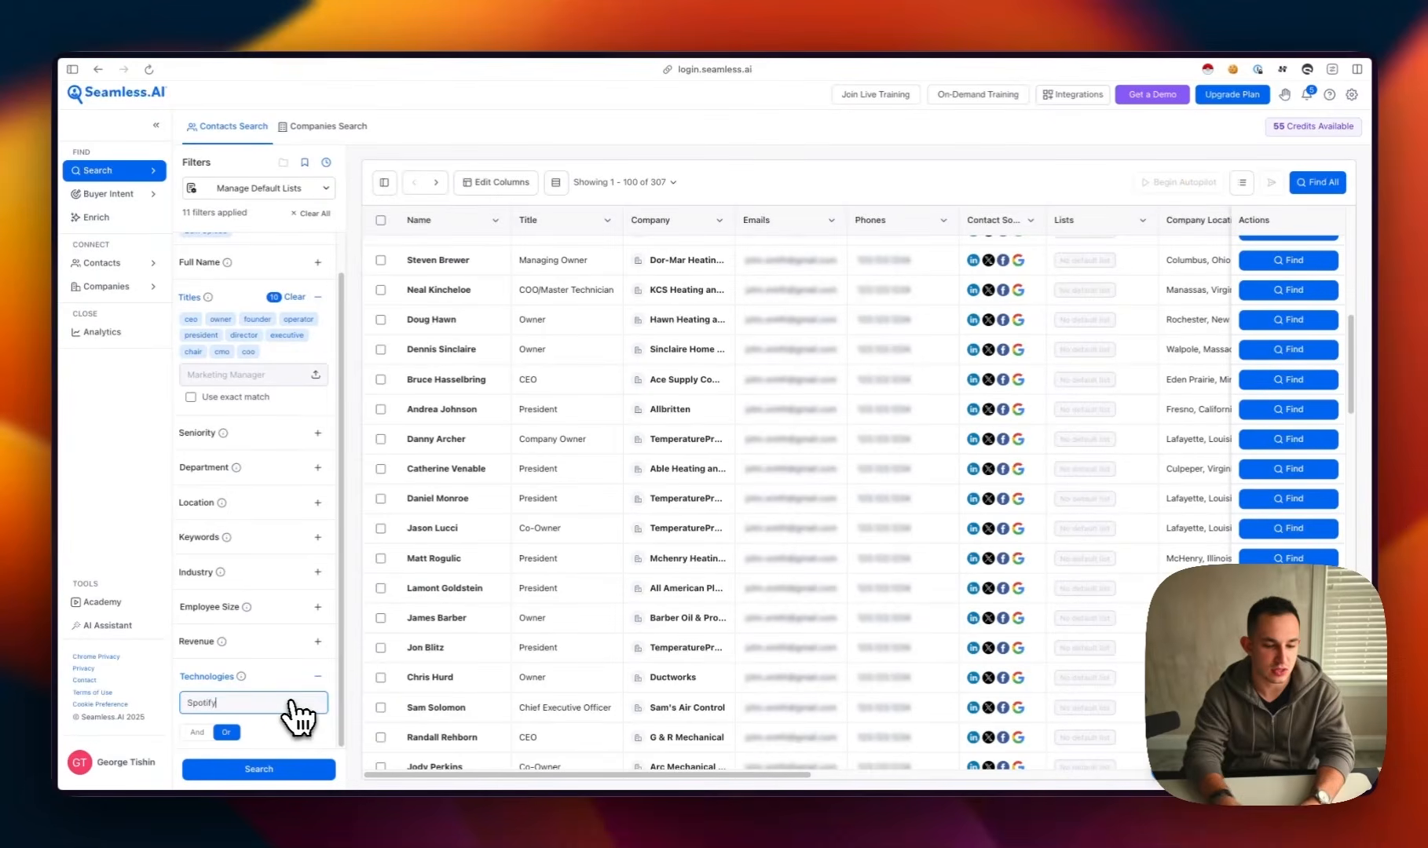
type("ify")
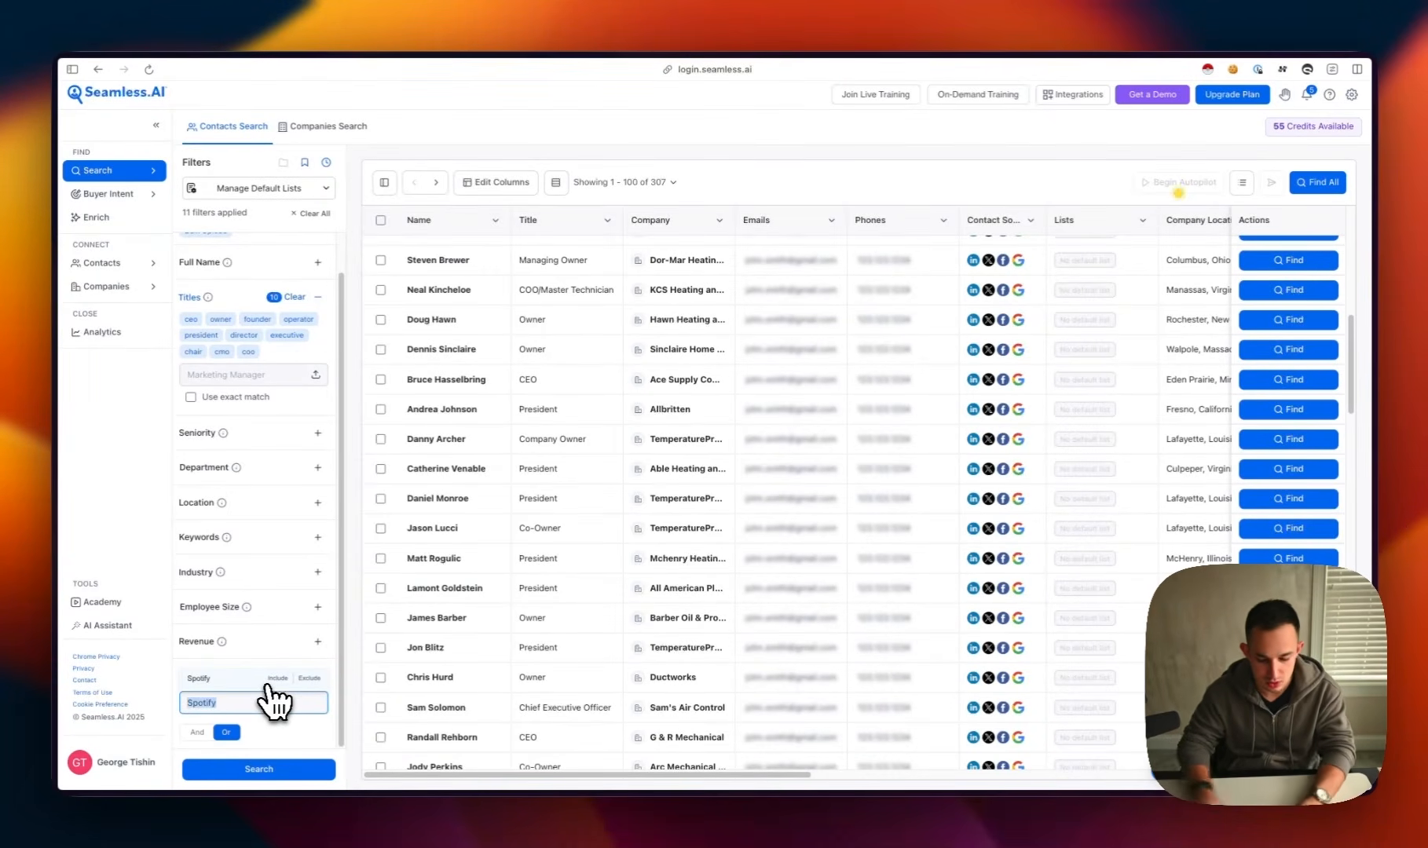
key("BackSpace")
type("Sho")
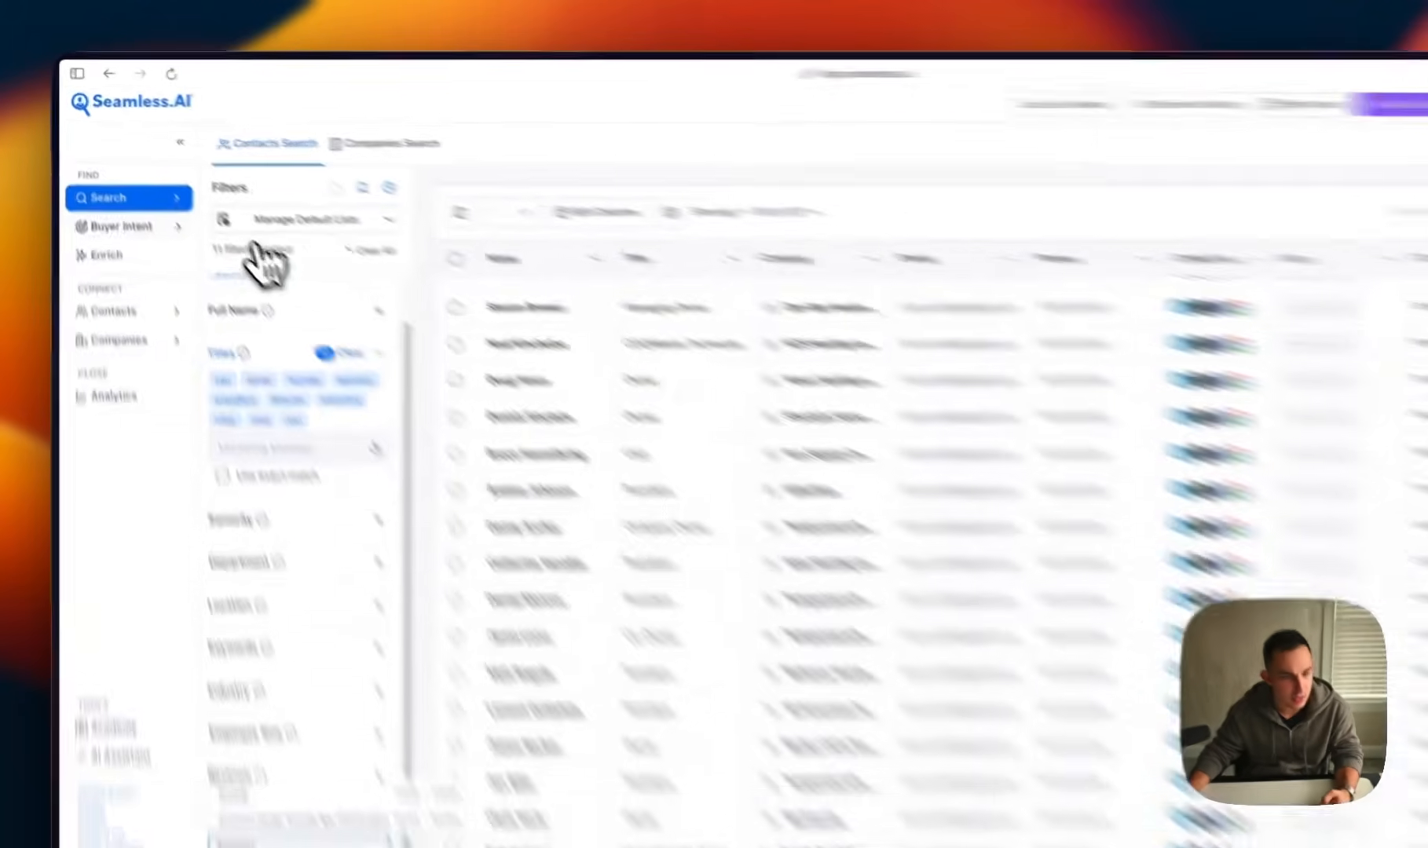
Review the buyer intent topics under Agency/Dept, the Enrich options and the saved contacts, and return to the contacts search
left_click(169, 226)
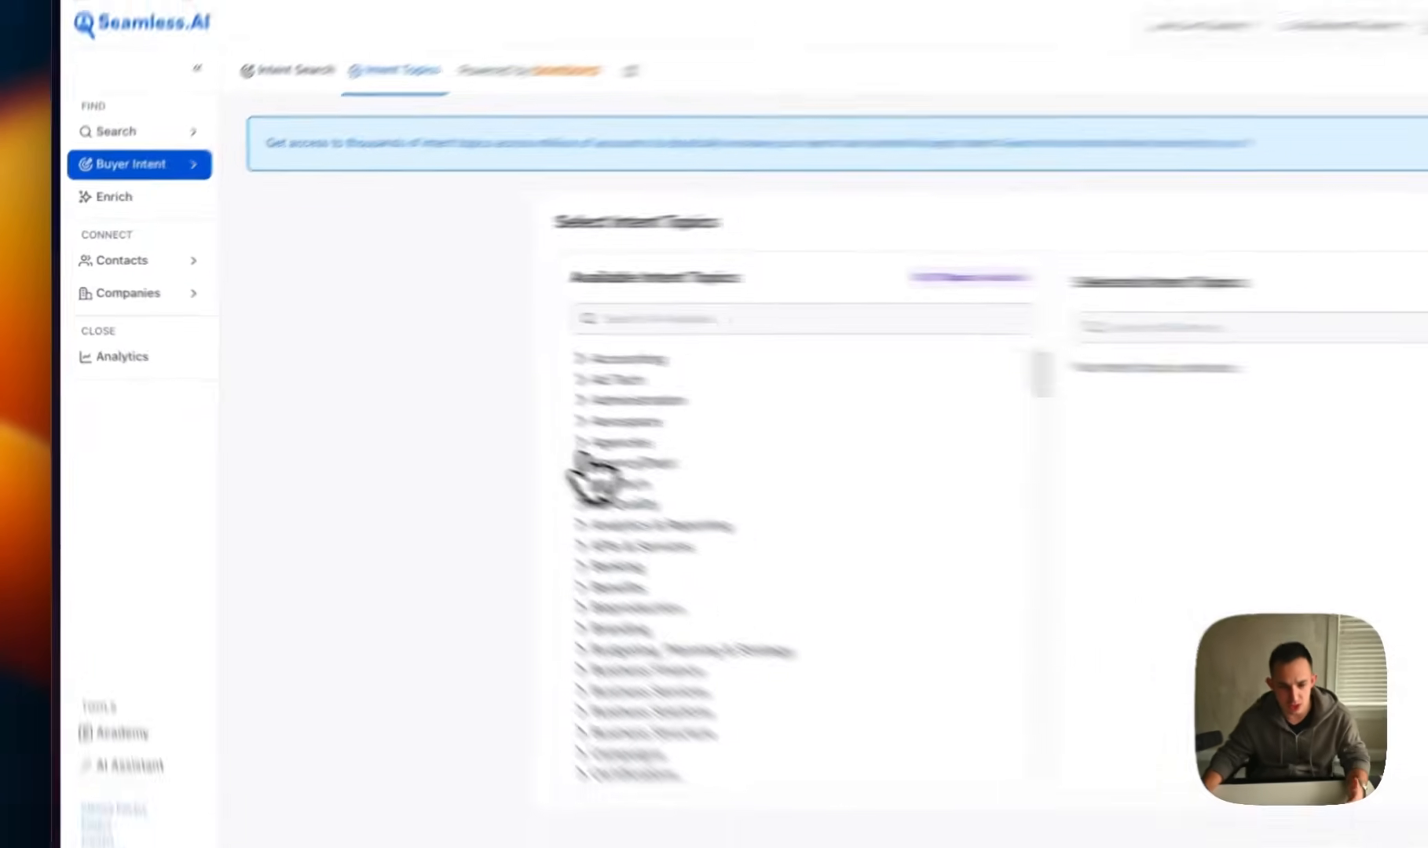
left_click(446, 408)
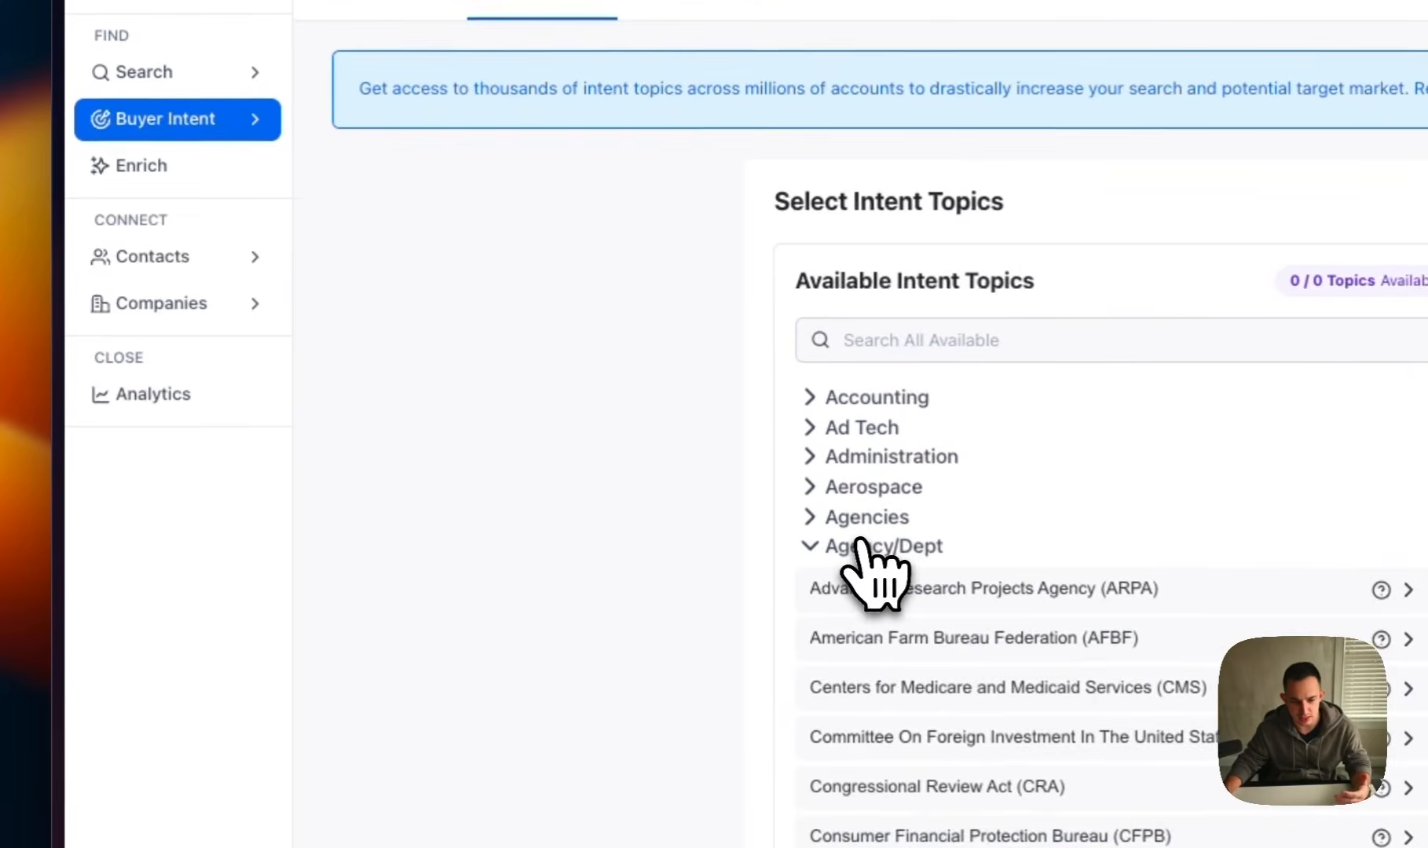
left_click(192, 183)
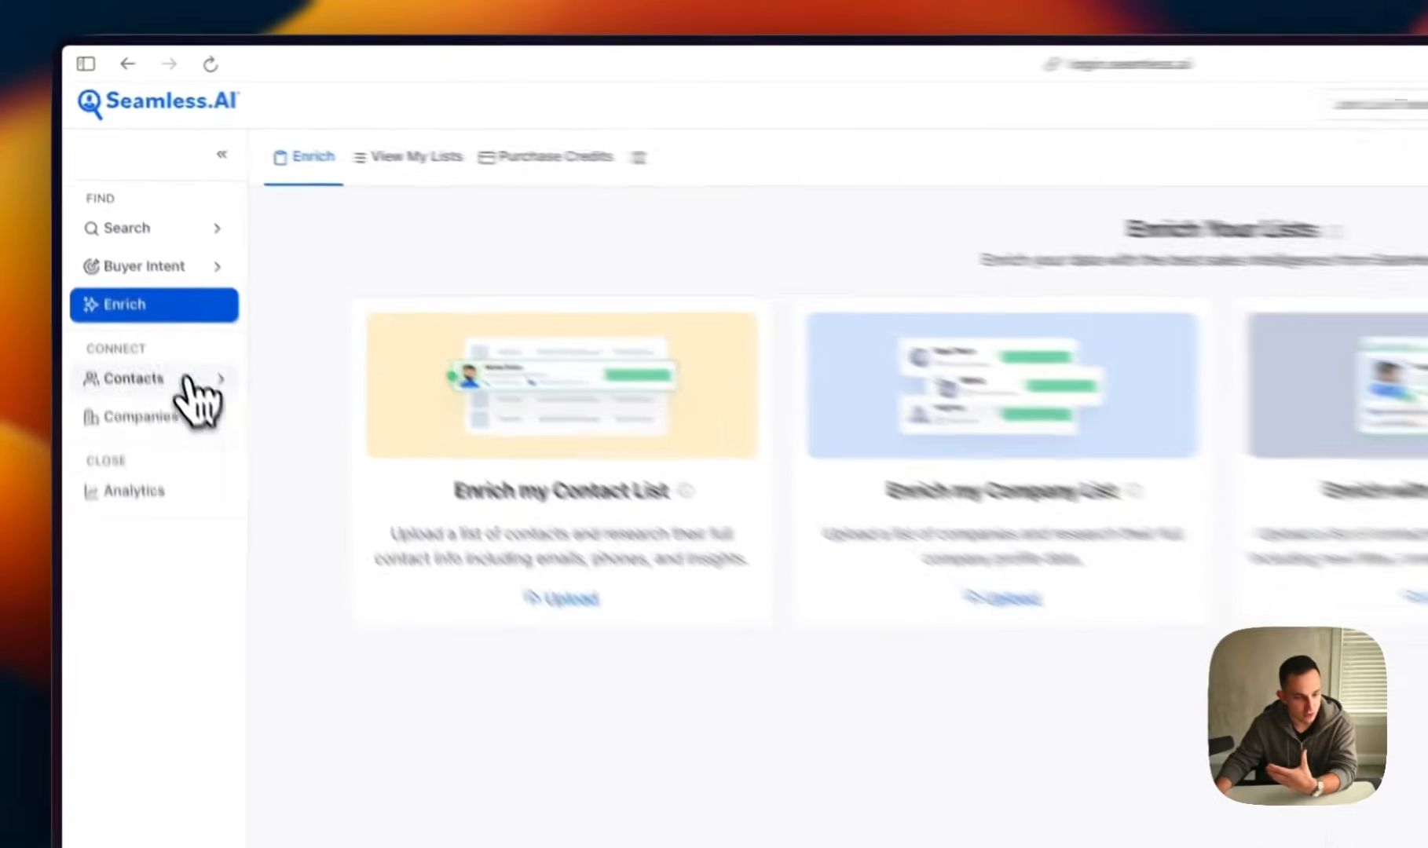
left_click(187, 378)
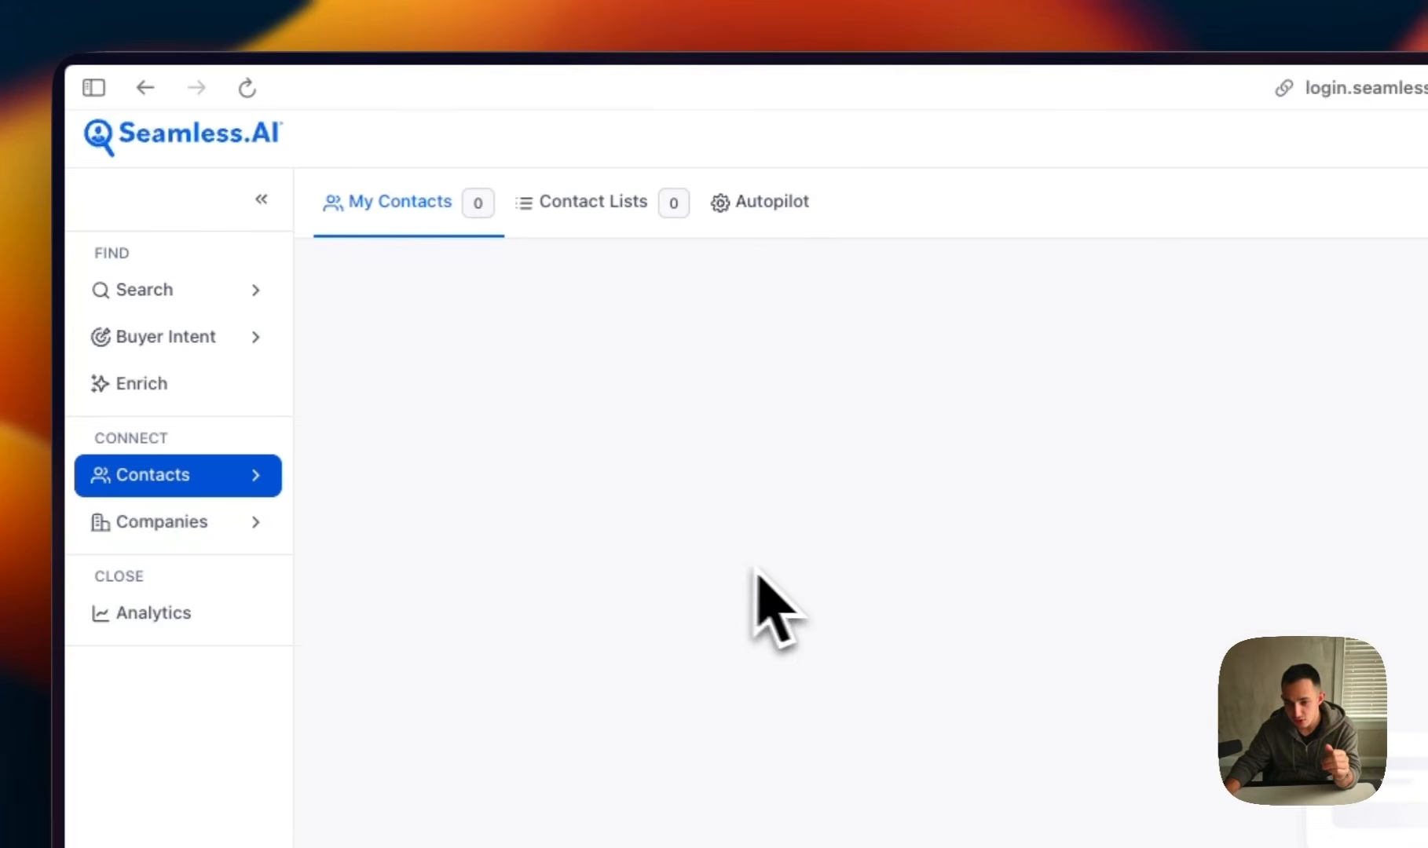
left_click(173, 279)
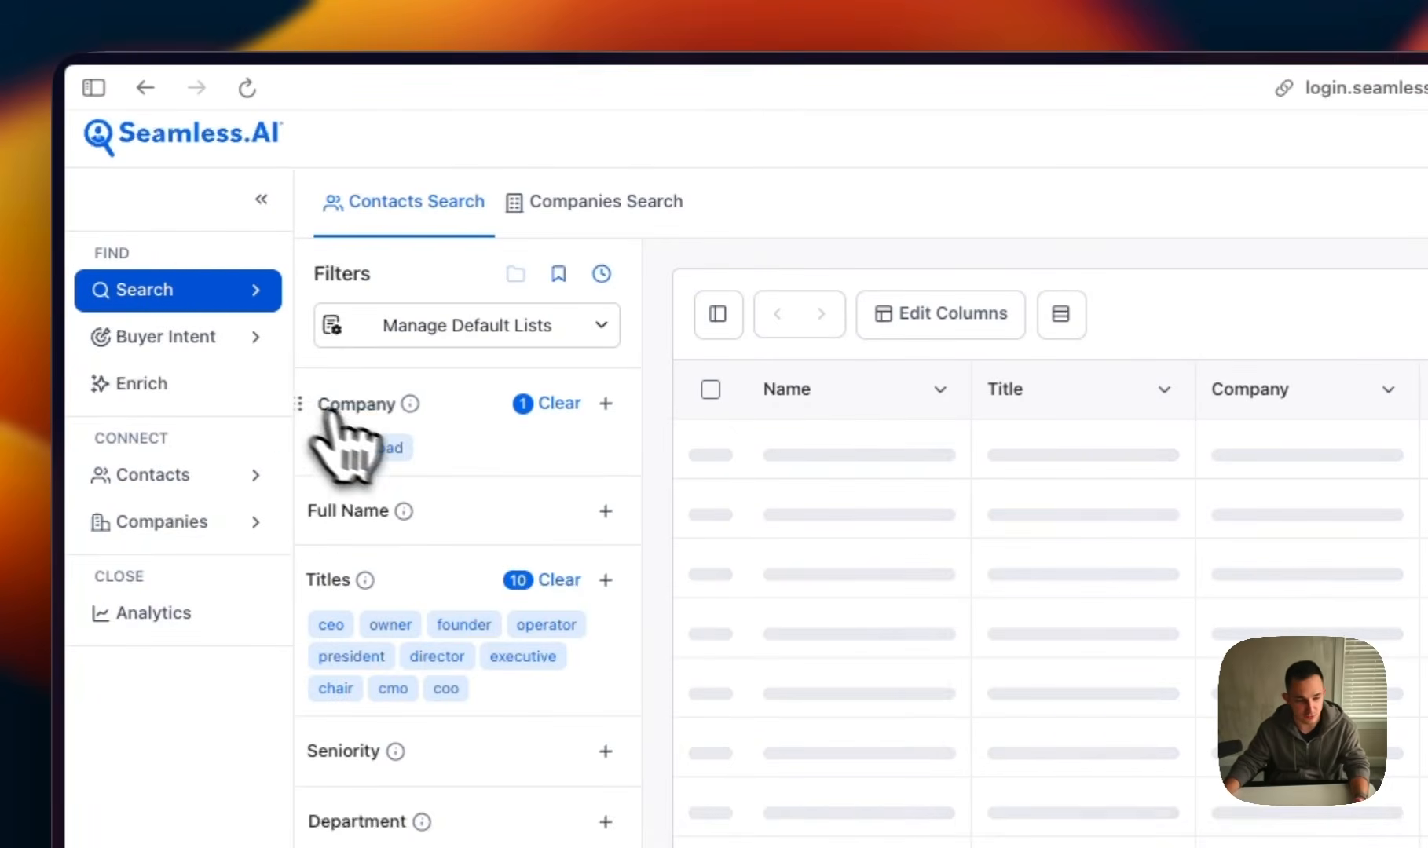